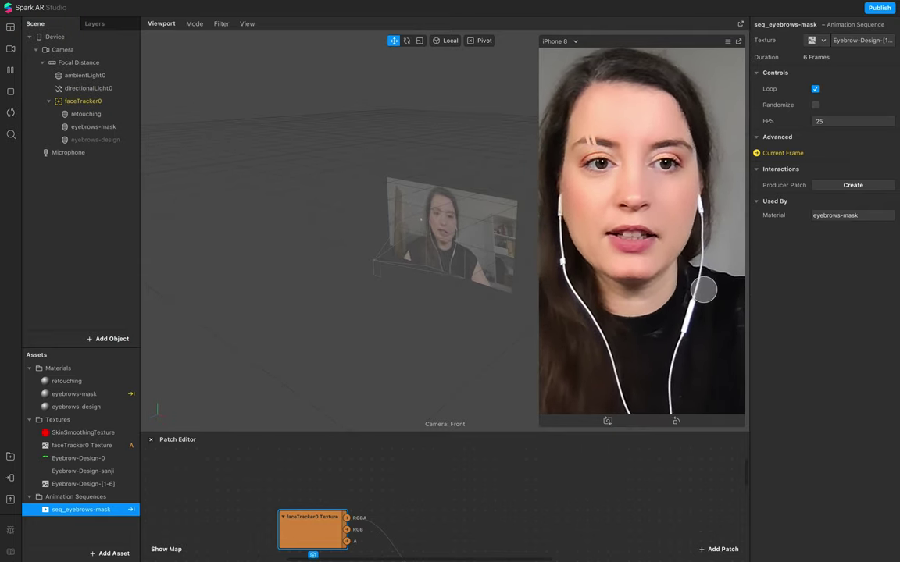
- Examine the finished effect's eyebrows-design, retouching and eyebrows-mask face meshes and the patch graph behind the eyebrow mask
left_click(102, 139)
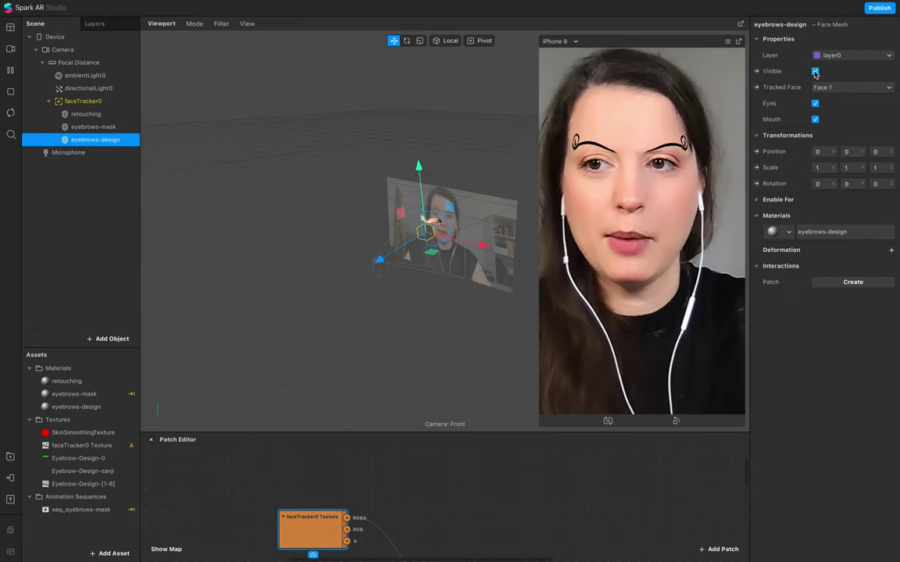
left_click(77, 115)
left_click(78, 127)
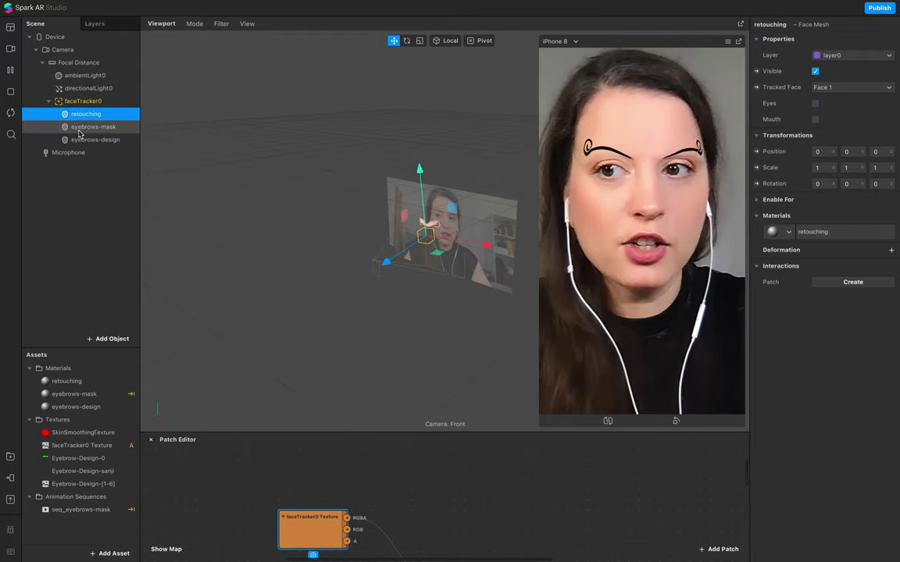
left_click_drag(409, 429, 410, 333)
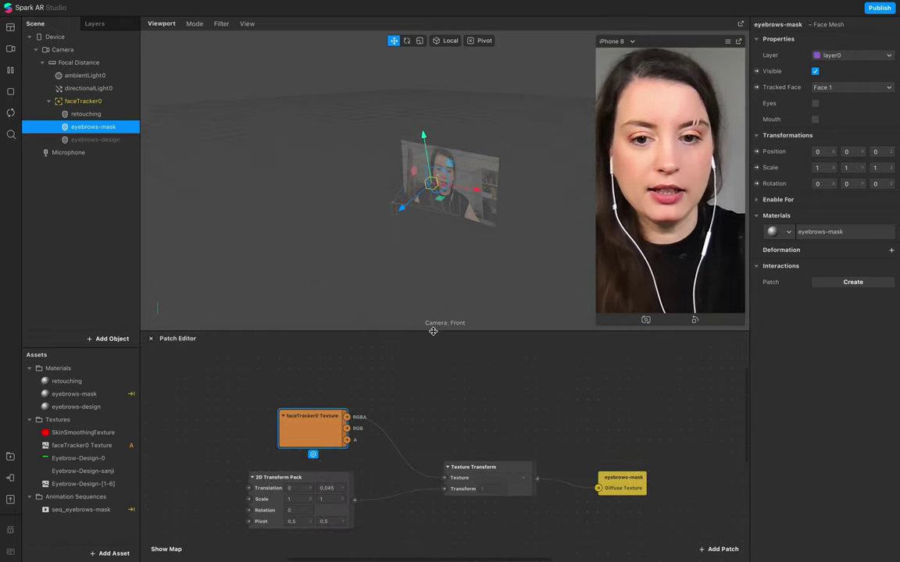
left_click_drag(432, 331, 433, 412)
left_click_drag(597, 324, 558, 388)
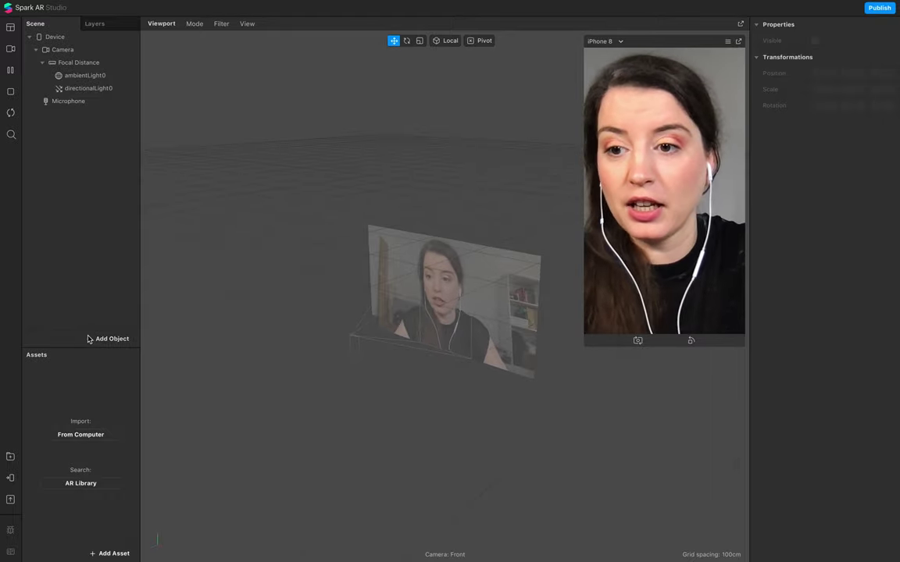
- Add a face tracker with a child face mesh to the scene and give the mesh a new material
left_click(108, 338)
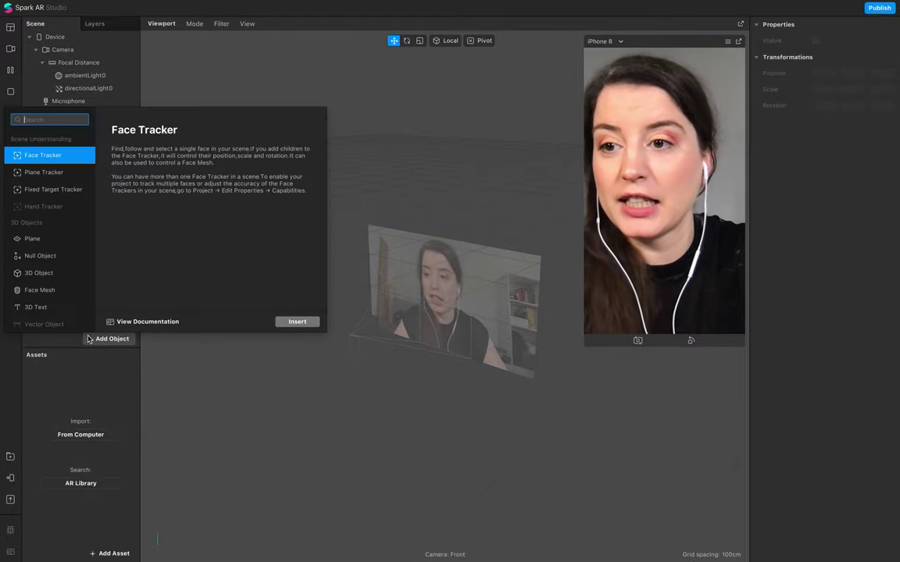
left_click(293, 321)
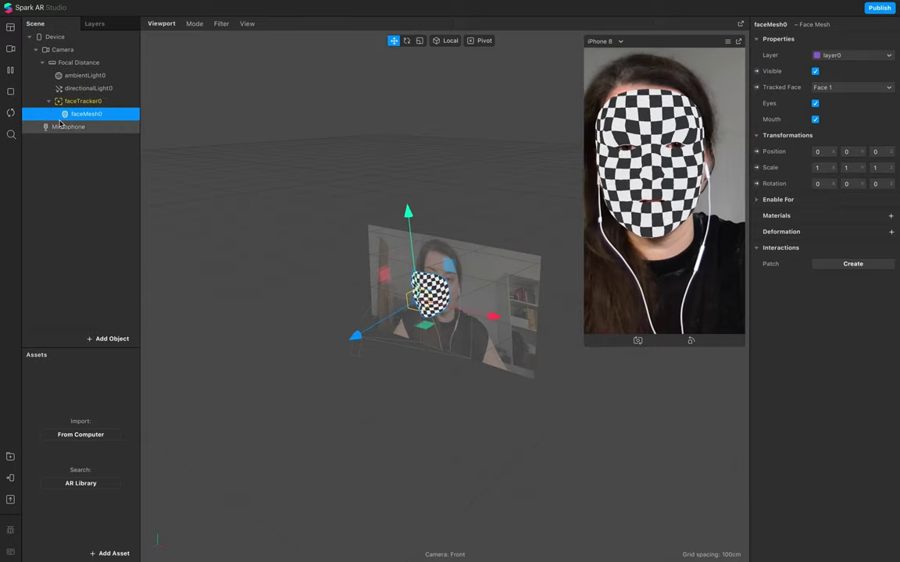
left_click(890, 216)
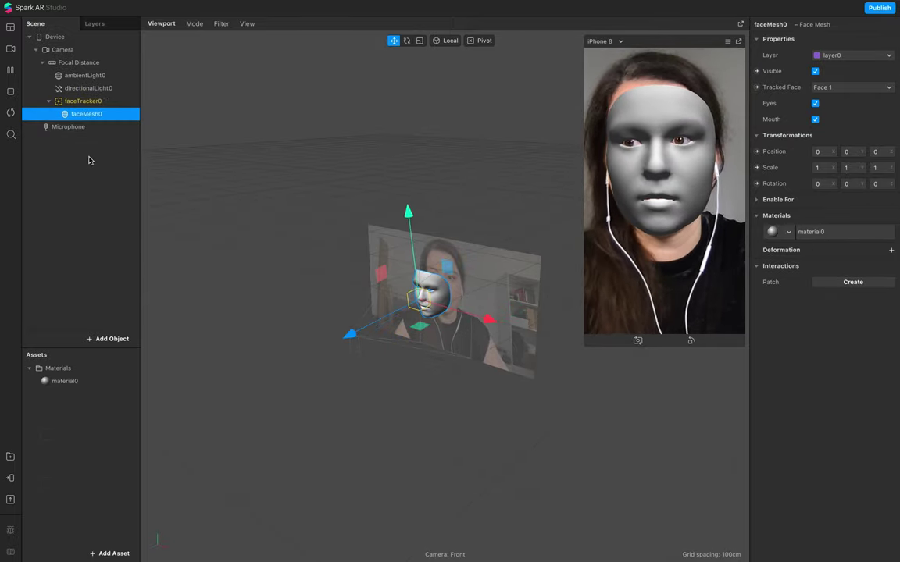
- Rename the face mesh under the face tracker as retouching
left_click(94, 100)
double_click(96, 115)
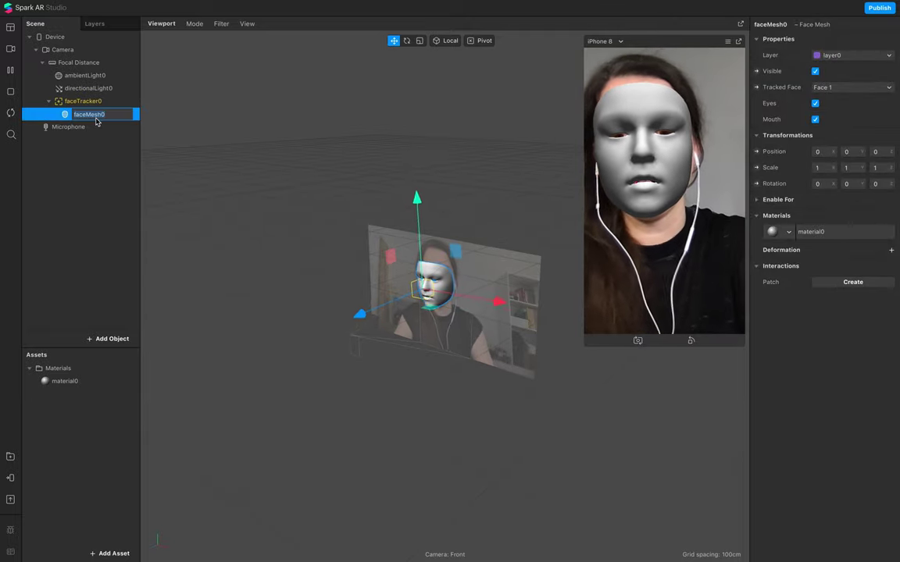
type("retouching")
key("Return")
double_click(95, 116)
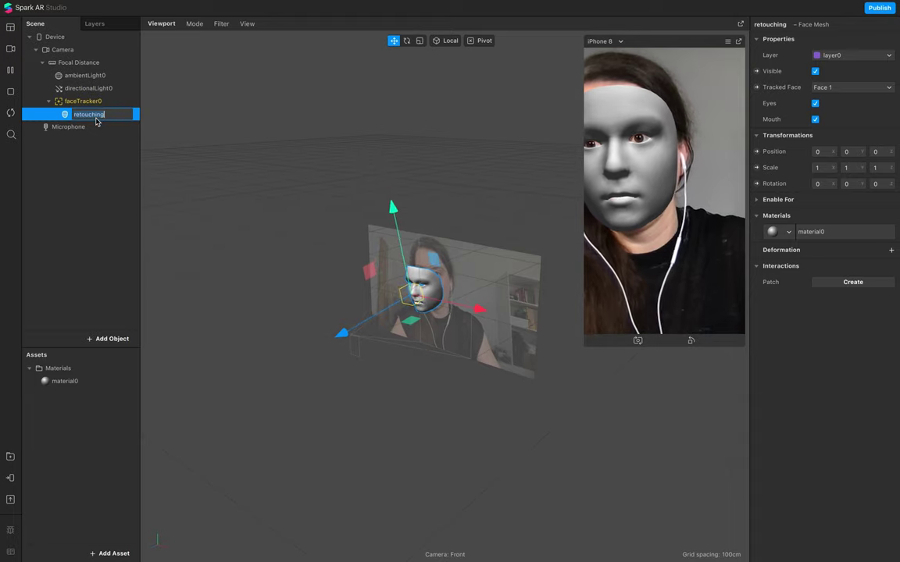
left_click(82, 234)
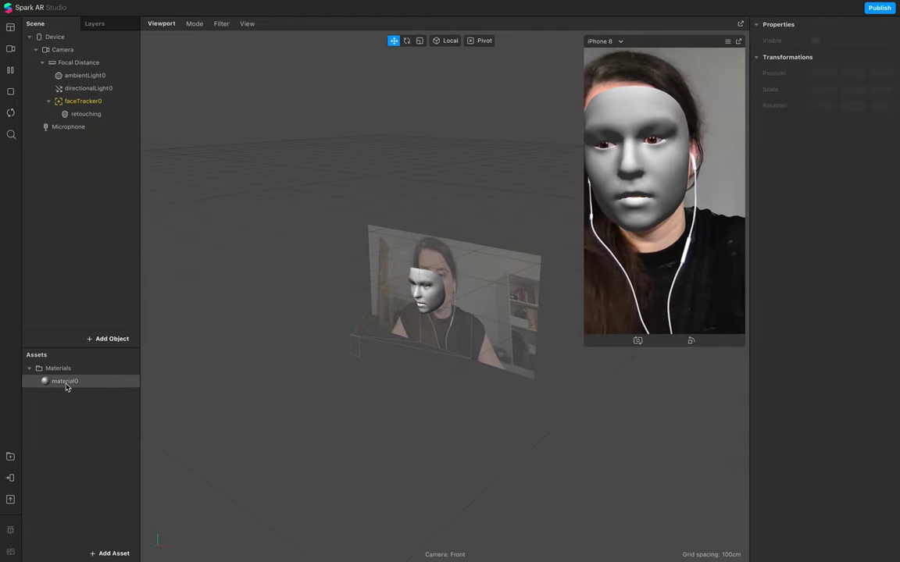
- Rename the face mesh's material as retouching
double_click(66, 381)
type("retouching")
key("Return")
left_click(110, 388)
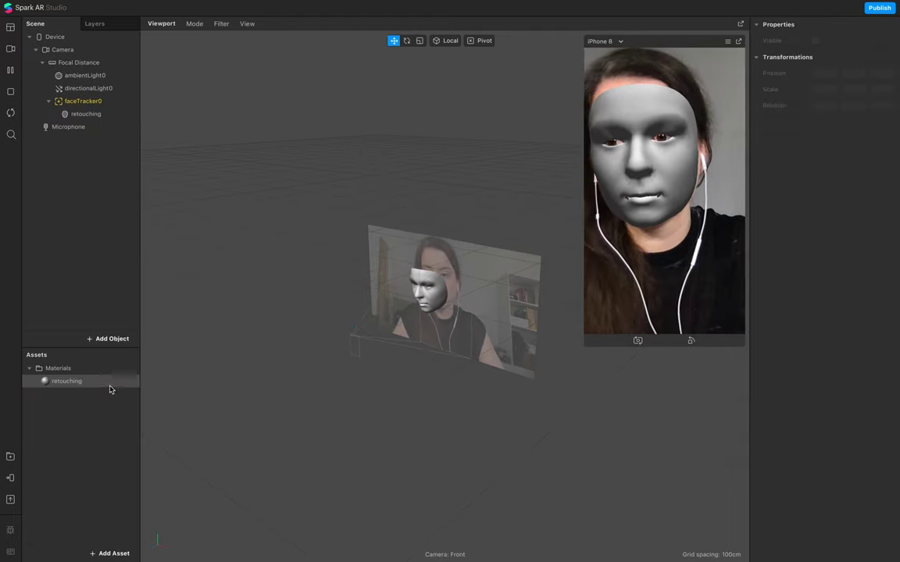
- Change the retouching material's shader type to Retouching and set its skin smoothing to 54%
left_click(110, 384)
left_click(836, 39)
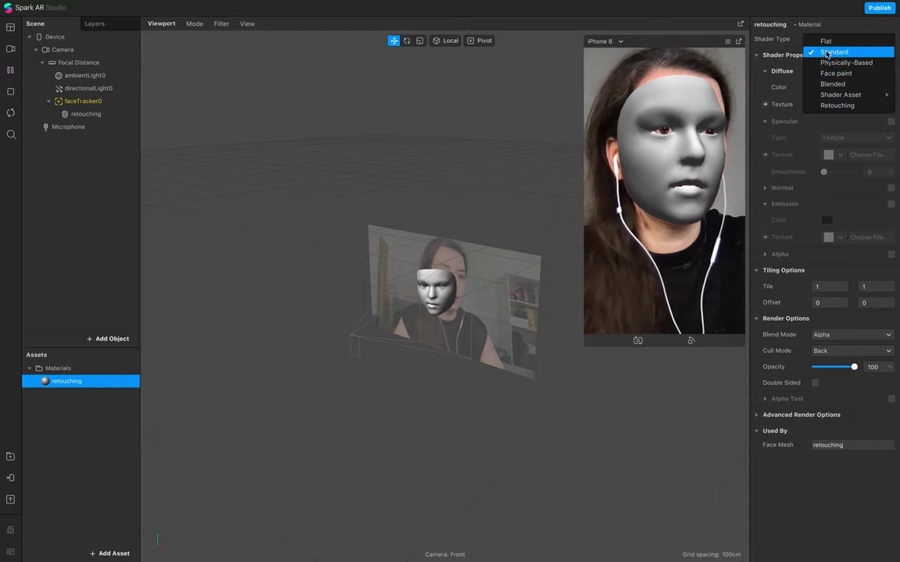
left_click(840, 107)
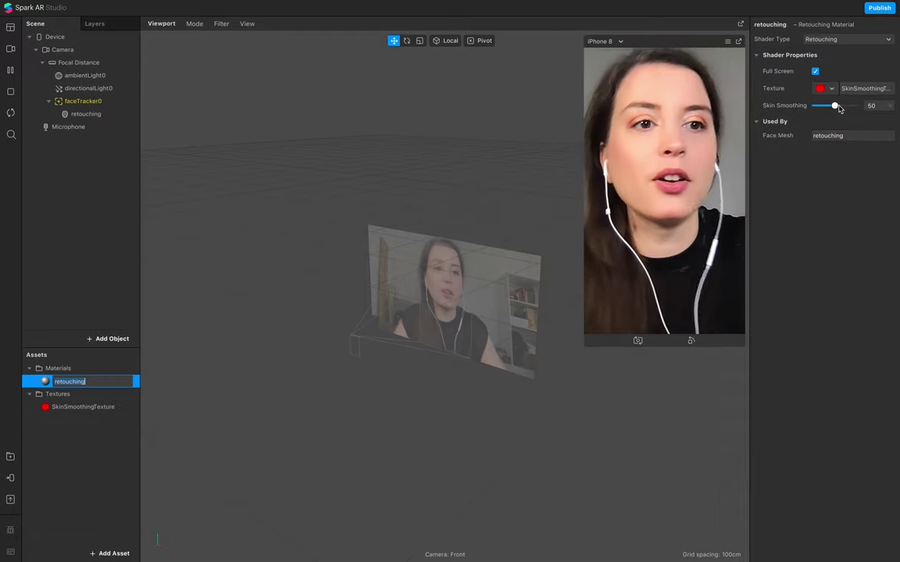
mouse_move(839, 108)
left_mouse_down()
mouse_move(851, 107)
mouse_move(836, 107)
left_mouse_up()
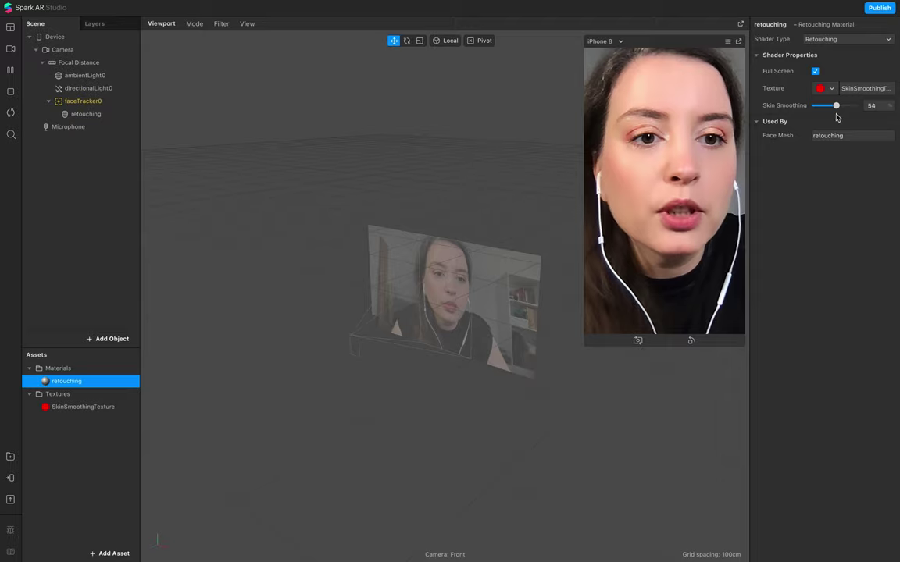
- Add a second face mesh as a child of faceTracker0
left_click(82, 101)
left_click(109, 338)
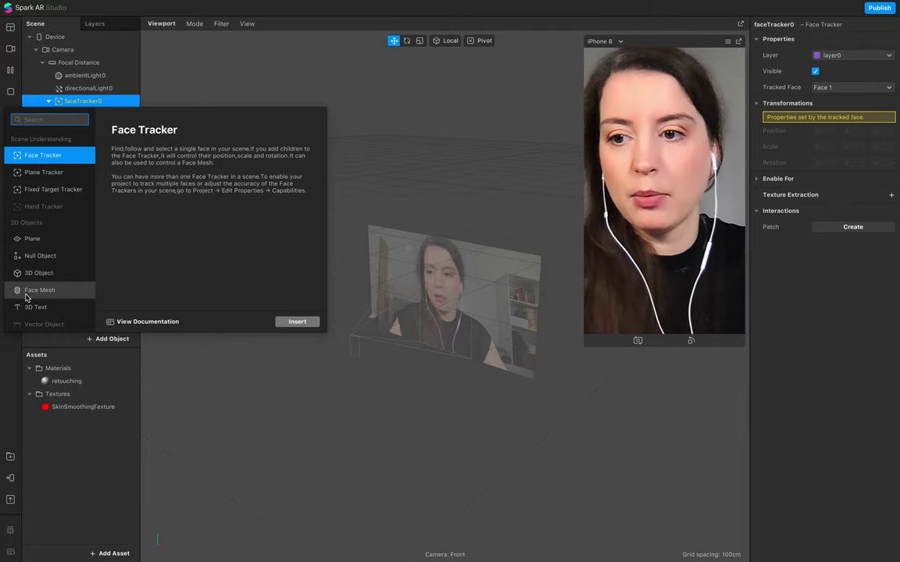
left_click(54, 296)
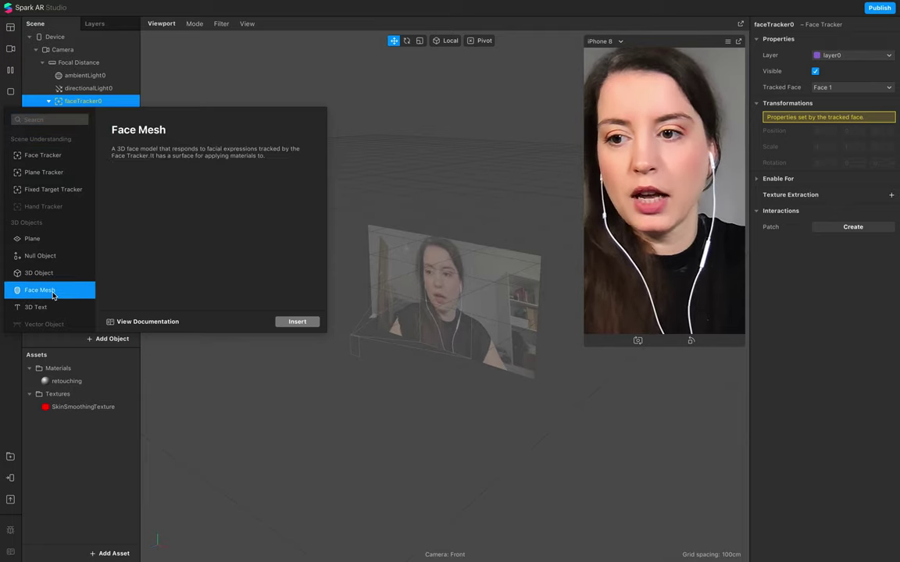
left_click(297, 321)
left_click_drag(66, 382, 86, 99)
- Rename the second face mesh as eyebrows-mask
double_click(100, 128)
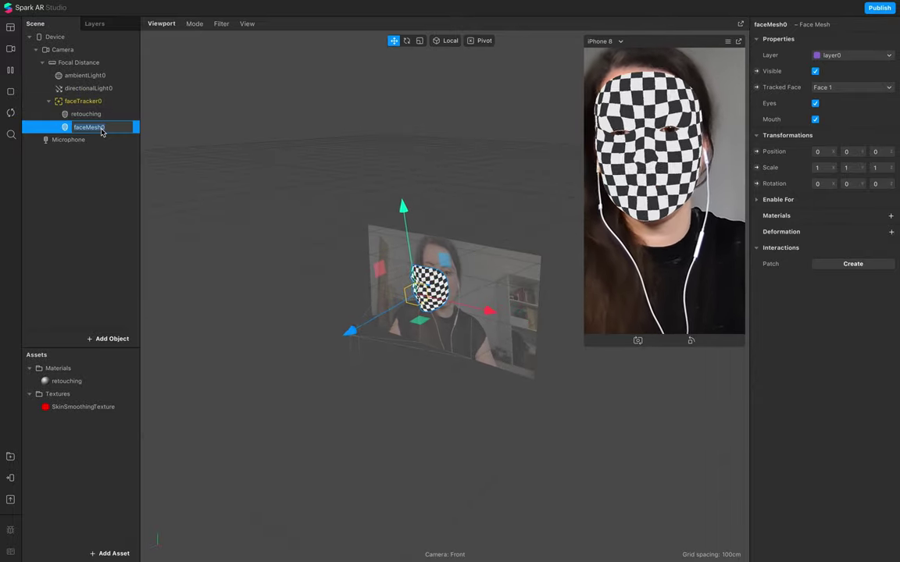
key("BackSpace")
type("eye")
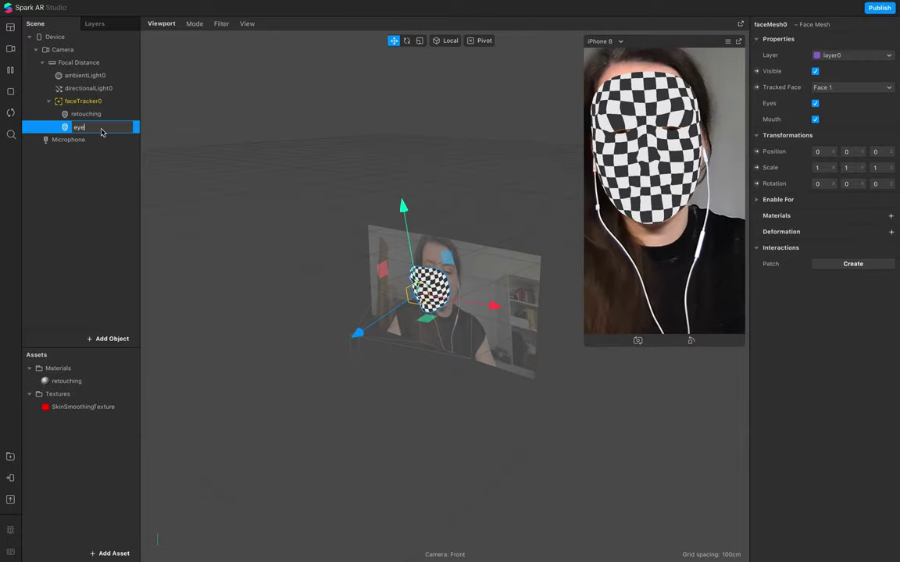
type("brows")
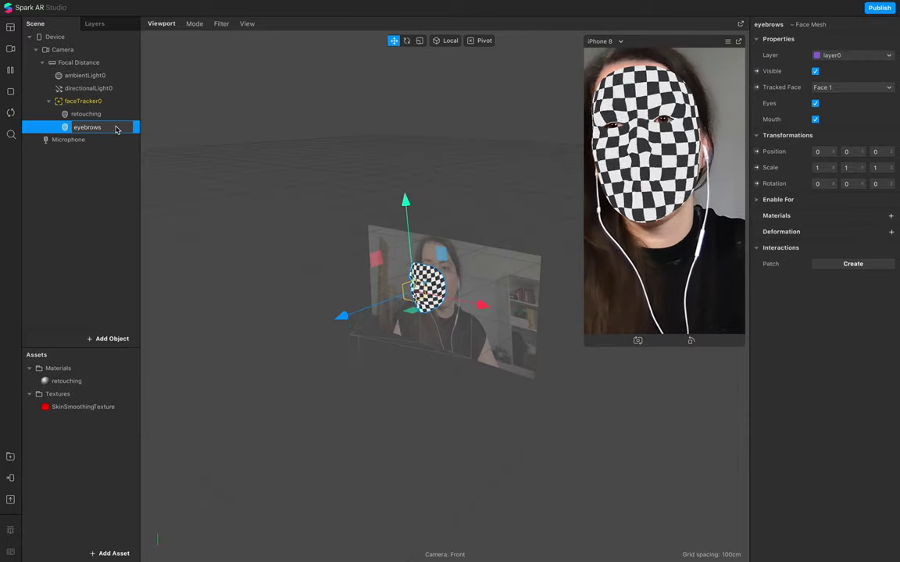
type("-mask")
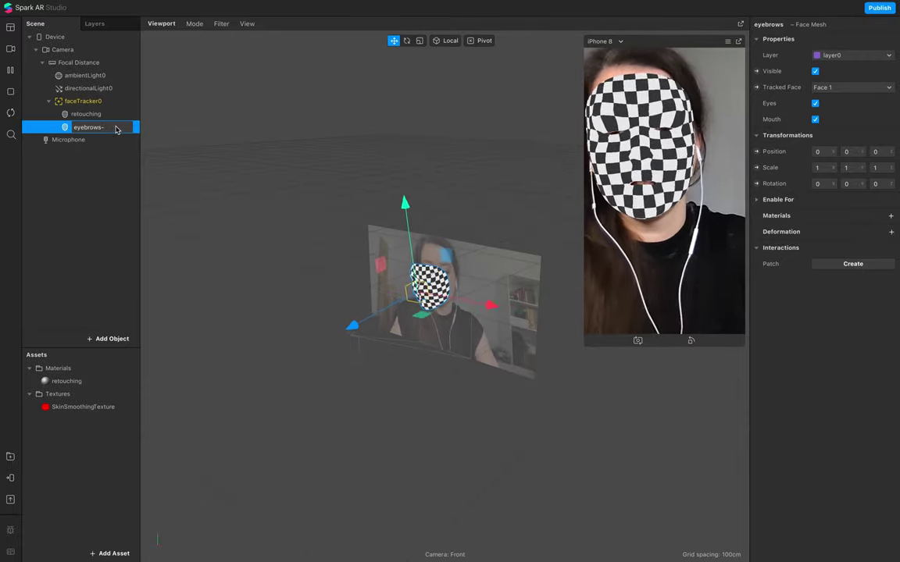
left_click(104, 211)
- Create a new material for the eyebrows-mask face mesh and name the material eyebrows-mask
left_click(117, 127)
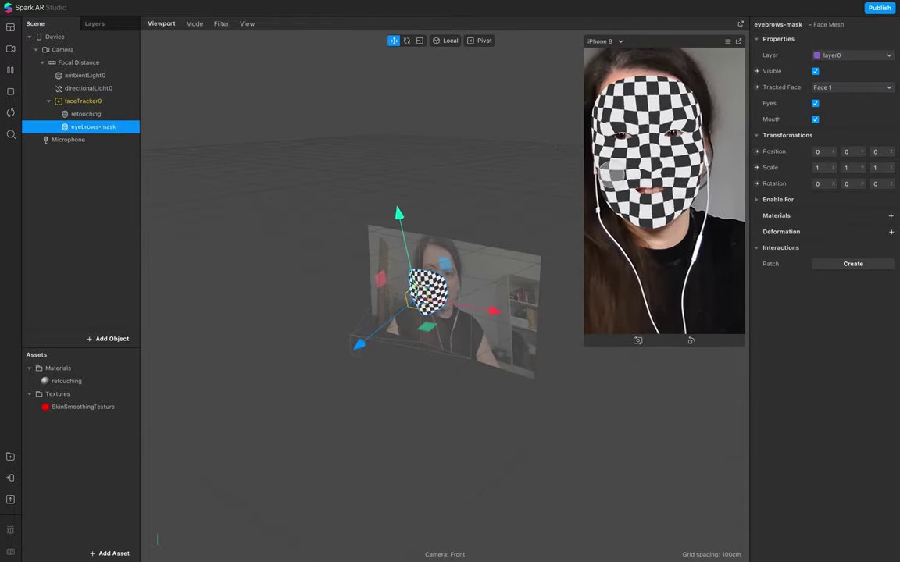
left_click(890, 216)
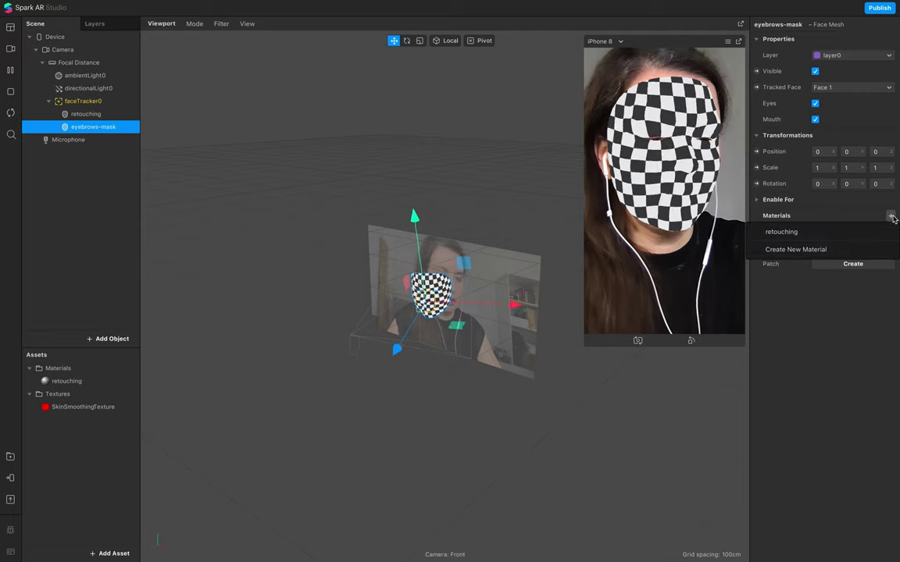
left_click(834, 252)
left_click(812, 233)
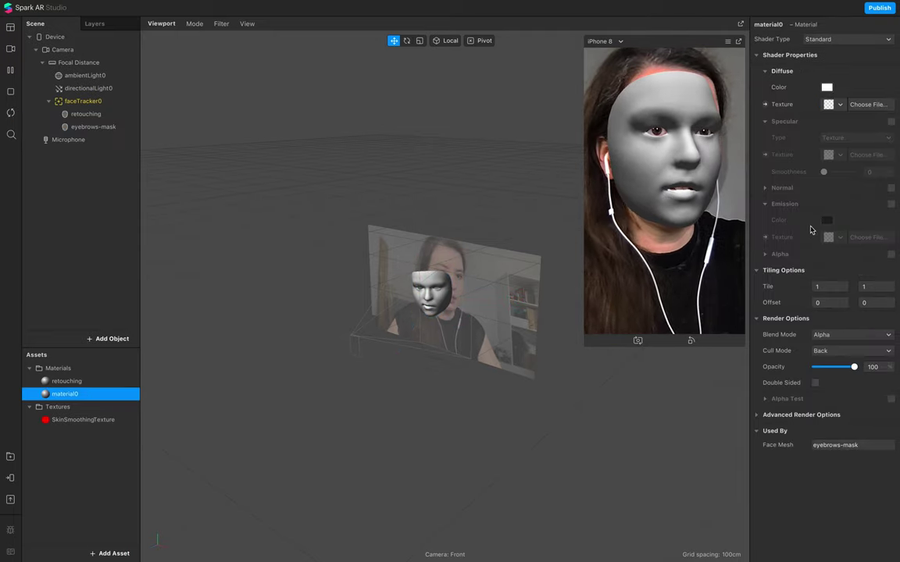
double_click(767, 25)
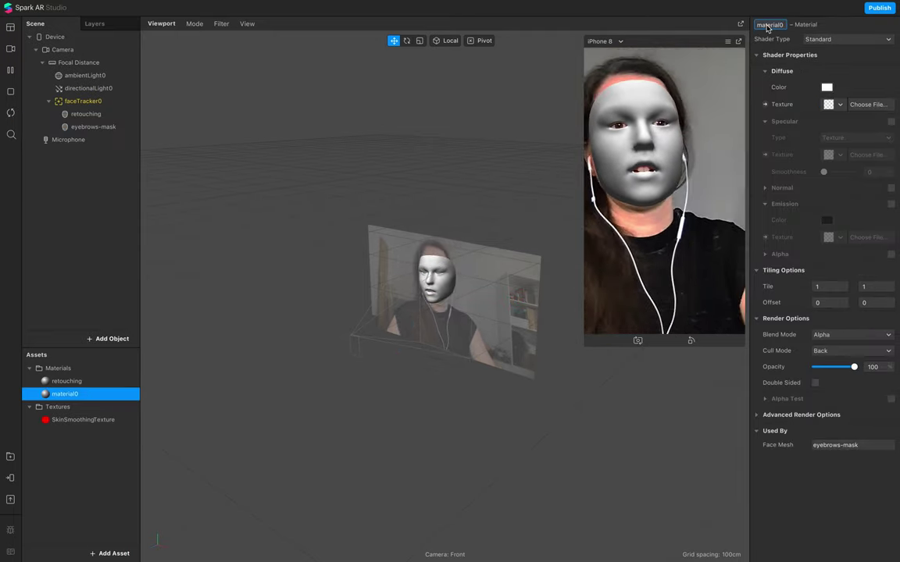
type("eyebrows-mask")
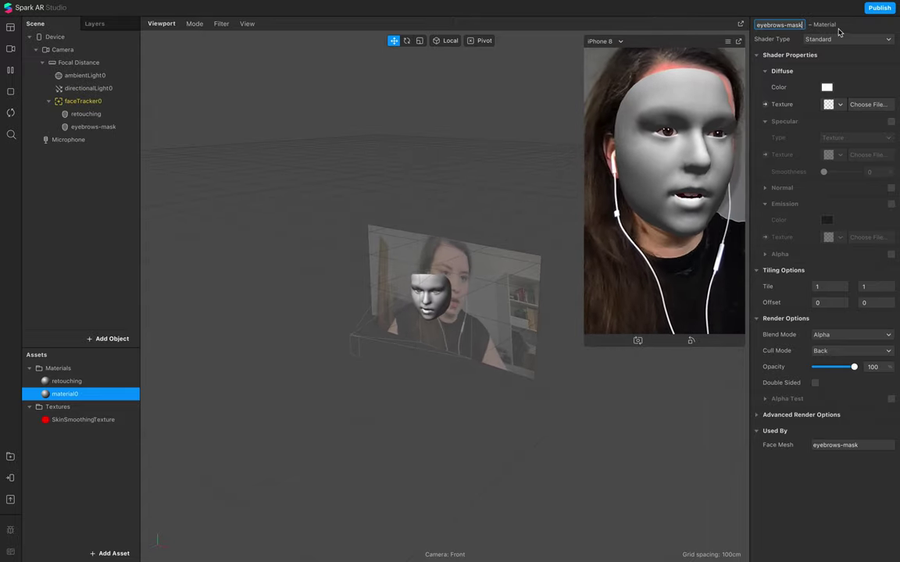
key("Return")
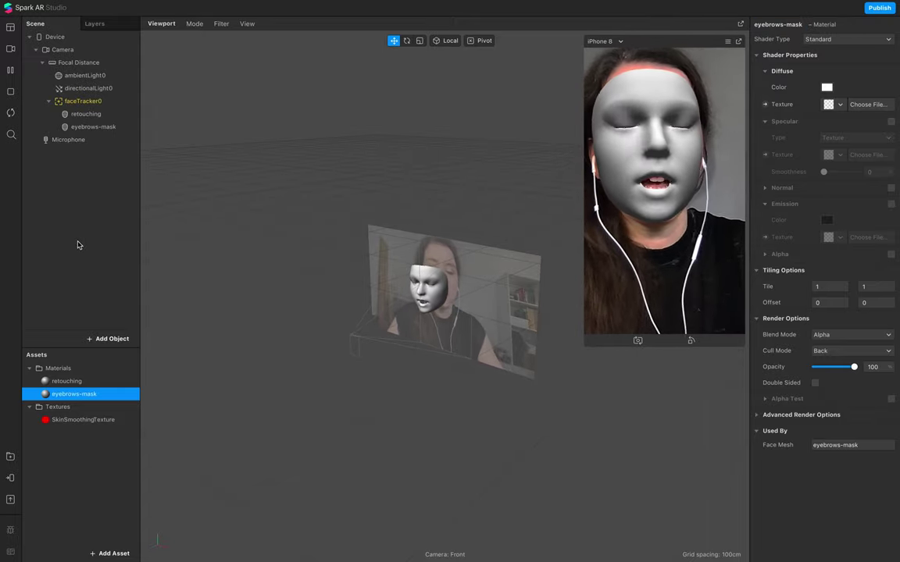
- Add a texture extraction to faceTracker0 to capture the face as a texture
left_click(83, 100)
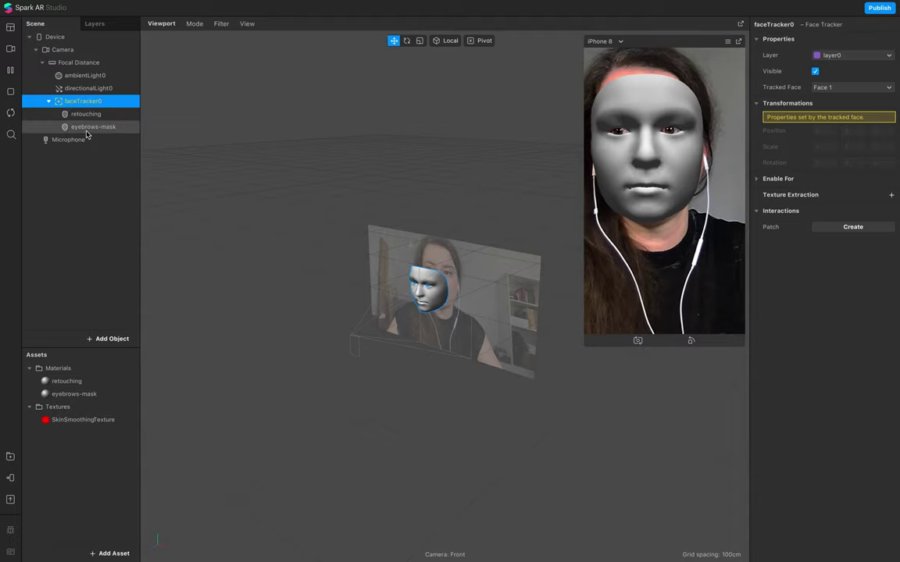
left_click(90, 127)
left_click(86, 102)
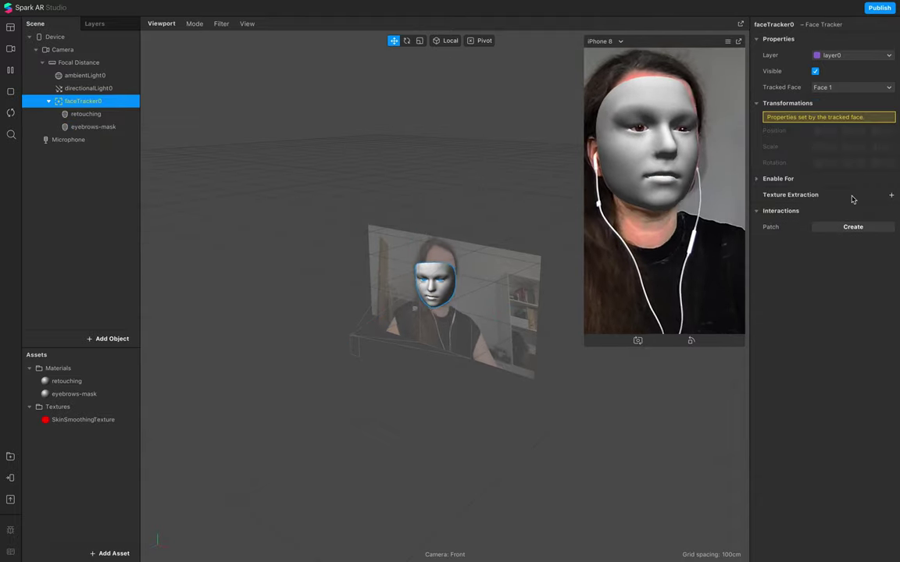
left_click(891, 194)
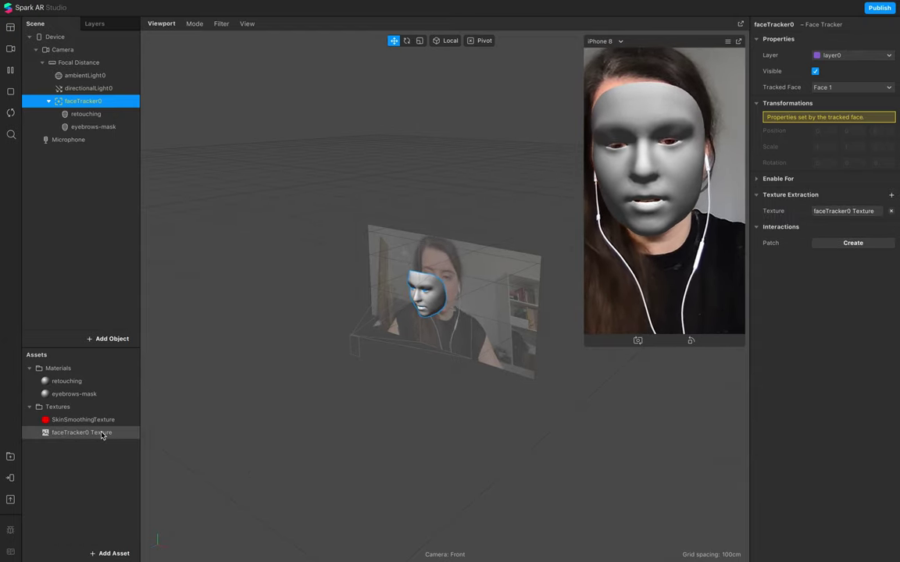
- Set the eyebrows-mask material's shader type to Flat and its diffuse texture to faceTracker0 Texture
left_click(100, 127)
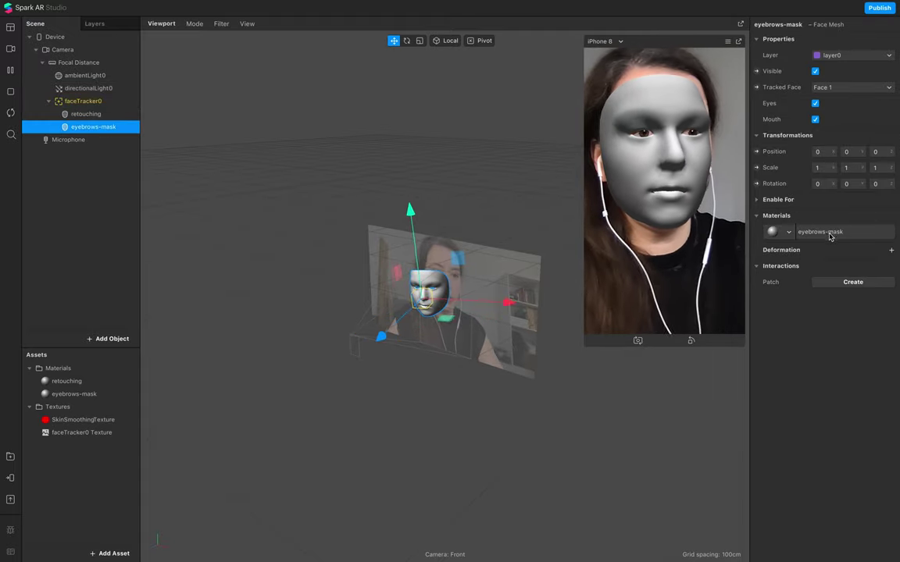
left_click(805, 232)
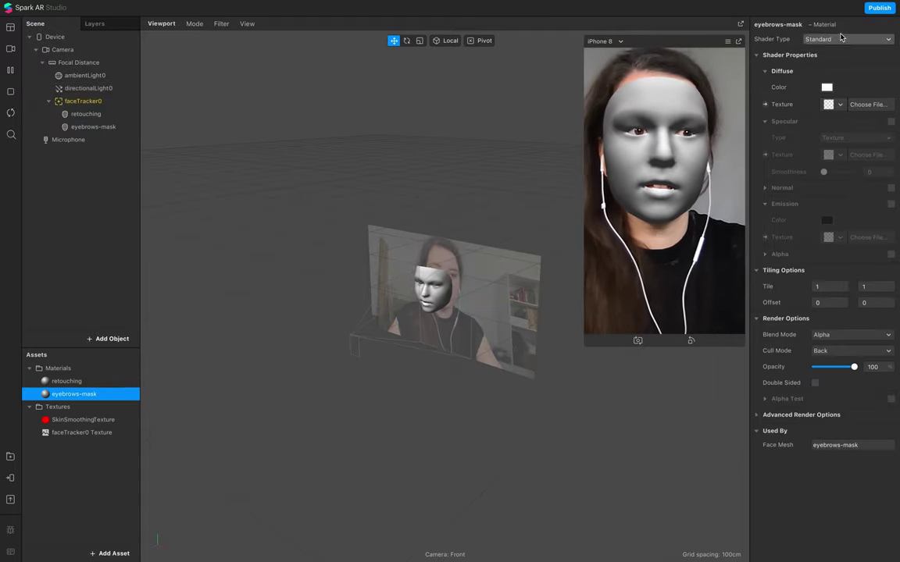
left_click(831, 41)
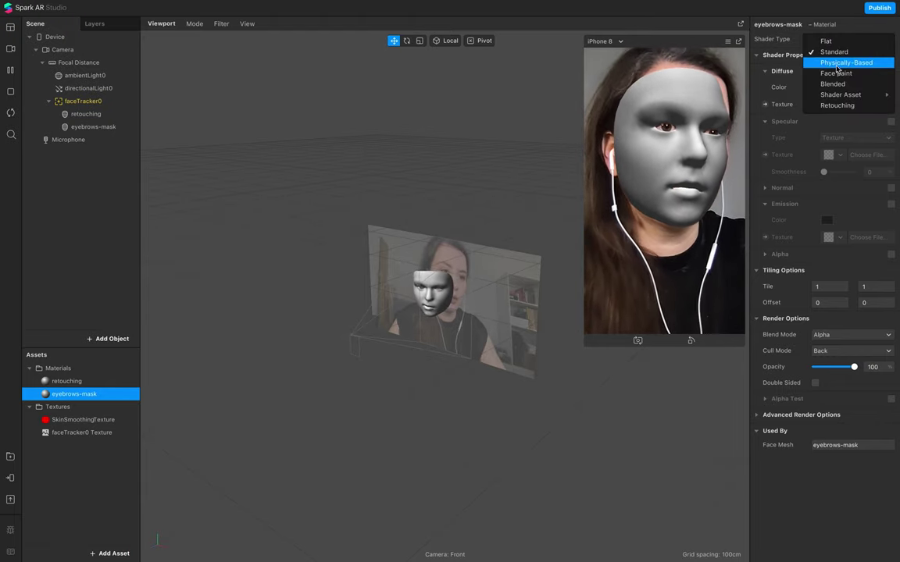
left_click(834, 39)
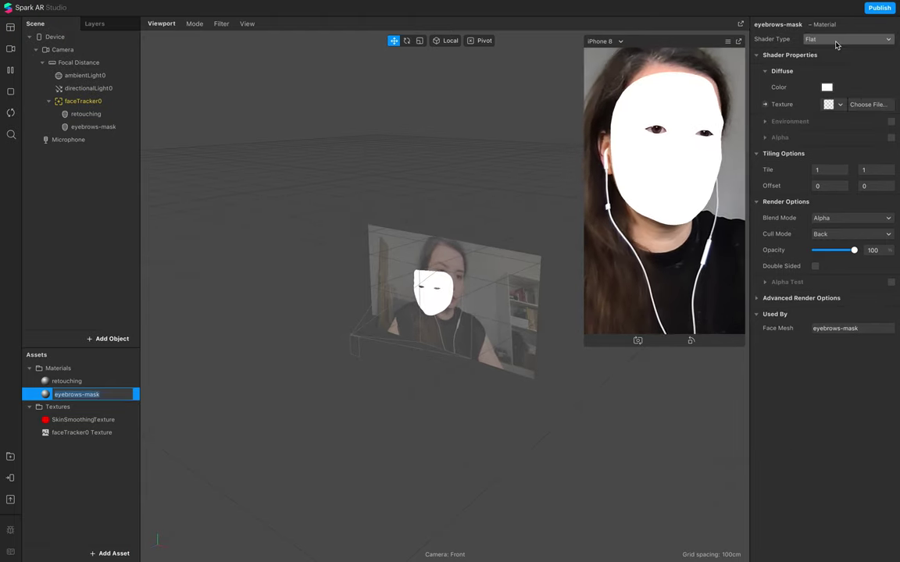
left_click(839, 104)
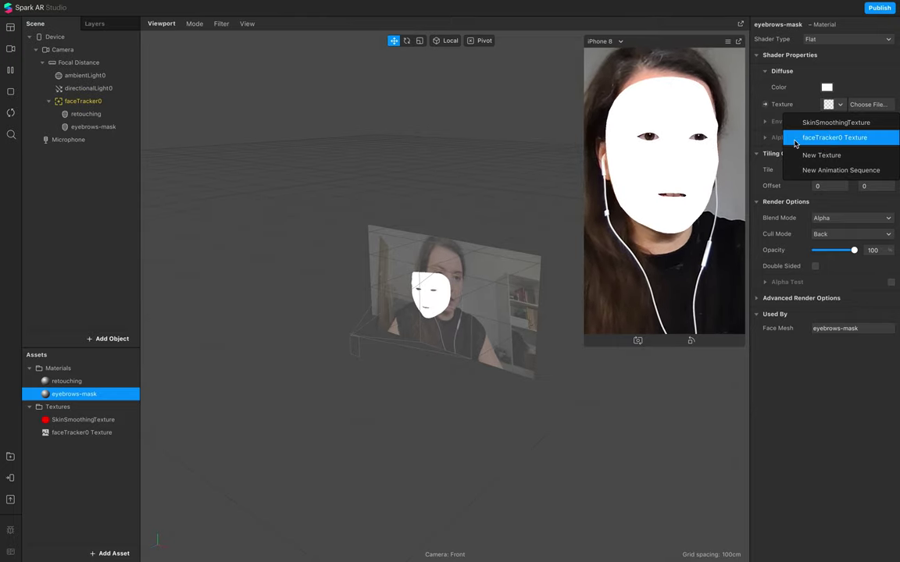
left_click(834, 138)
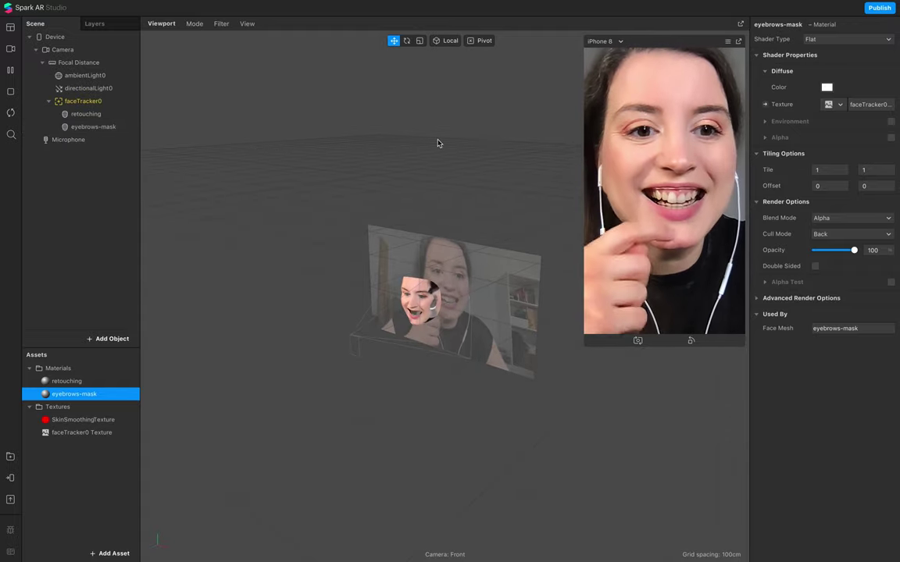
- Turn off Eyes and Mouth for the eyebrows-mask face mesh and open its assigned material
left_click(94, 126)
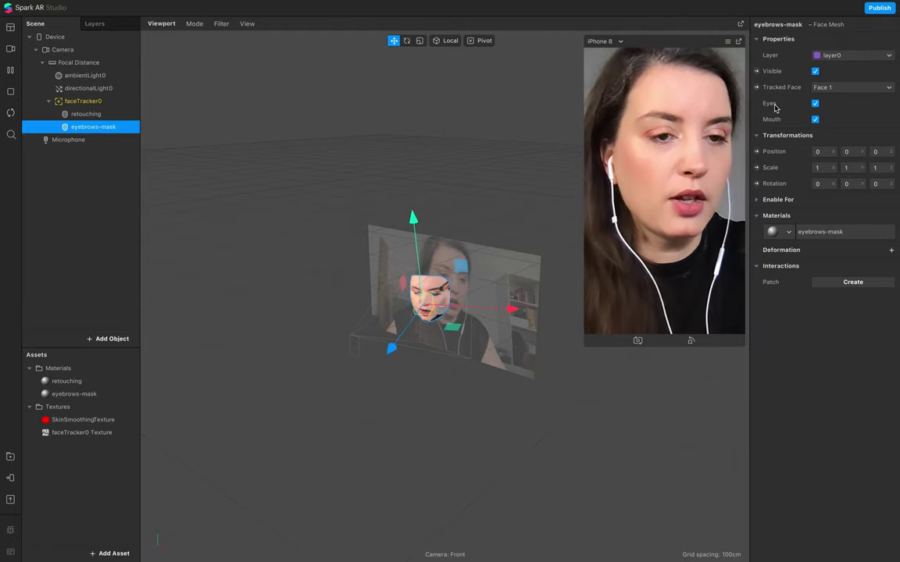
left_click(816, 105)
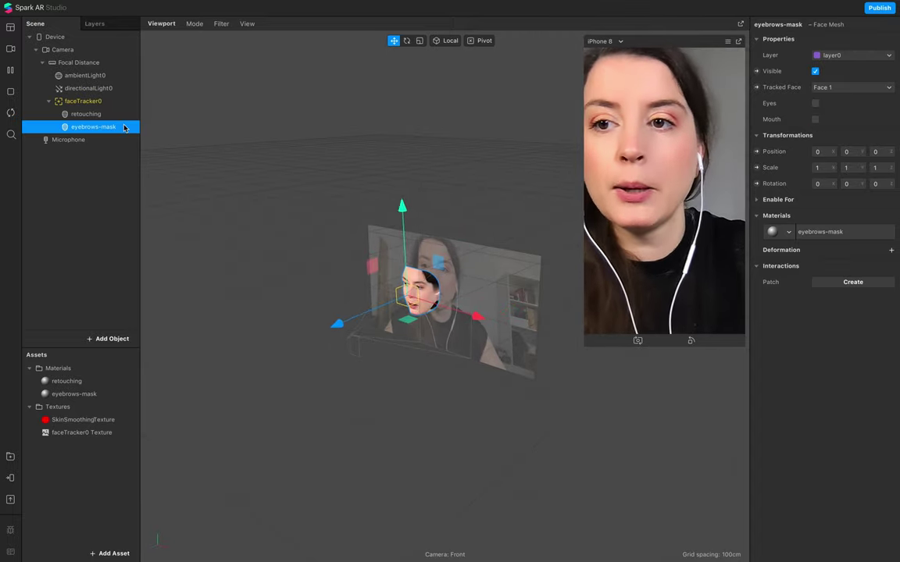
left_click(840, 234)
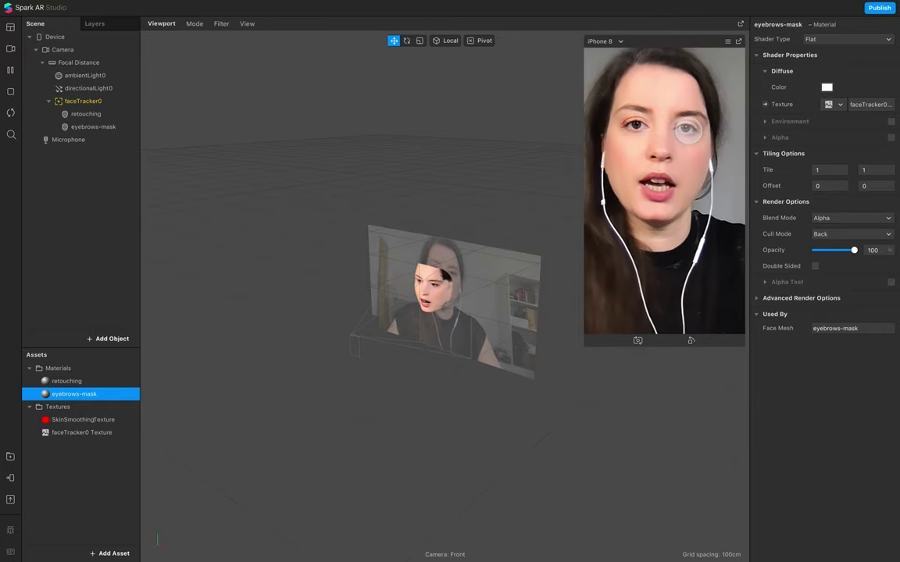
- Show the Patch Editor and enlarge its area below the viewport
left_click(177, 7)
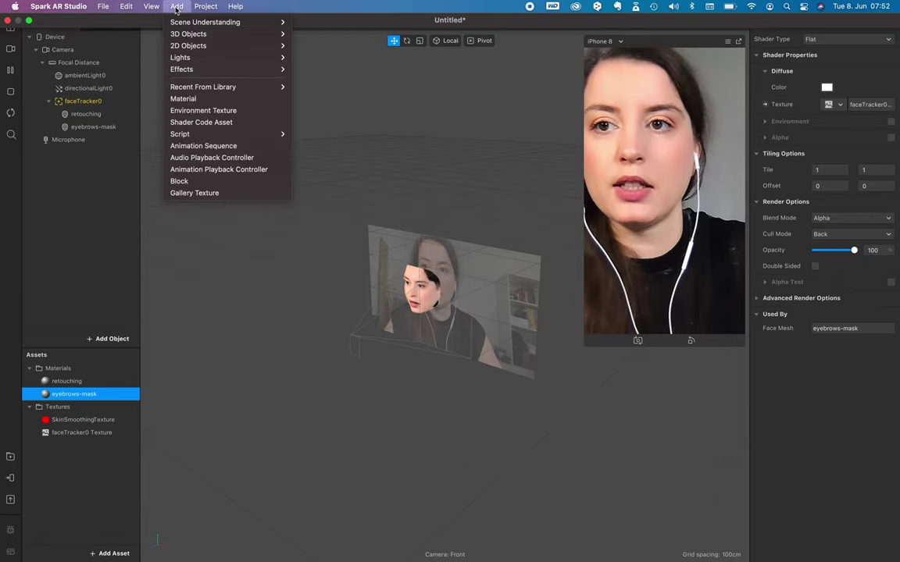
mouse_move(148, 7)
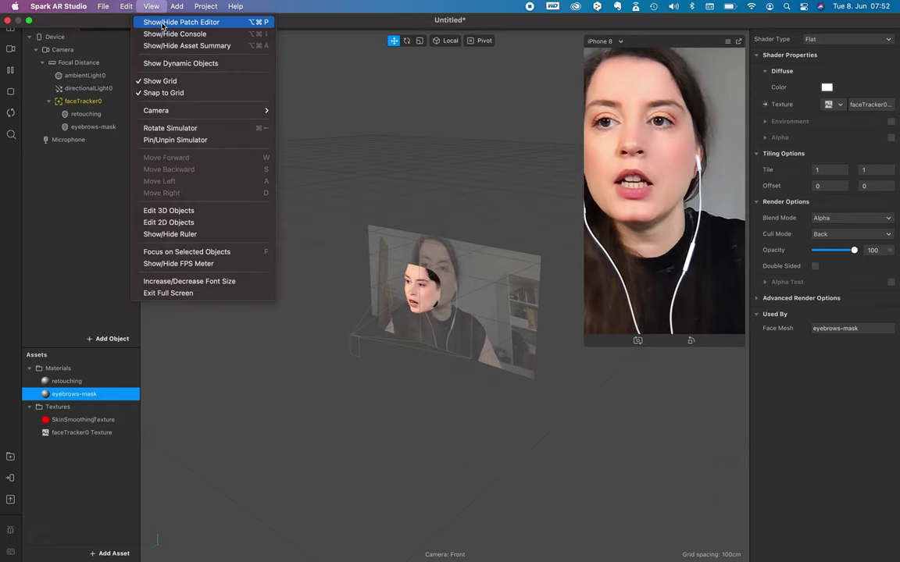
left_click(164, 23)
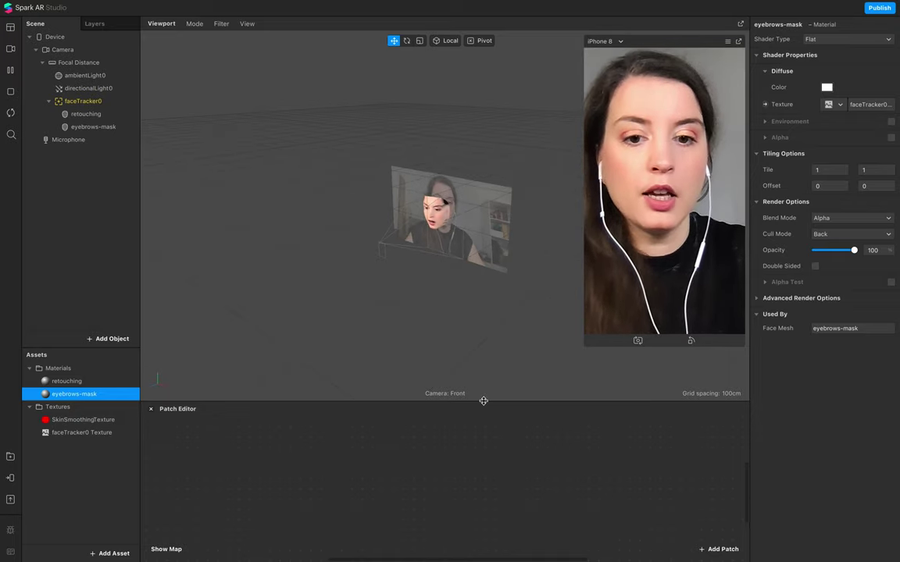
left_click_drag(482, 400, 485, 329)
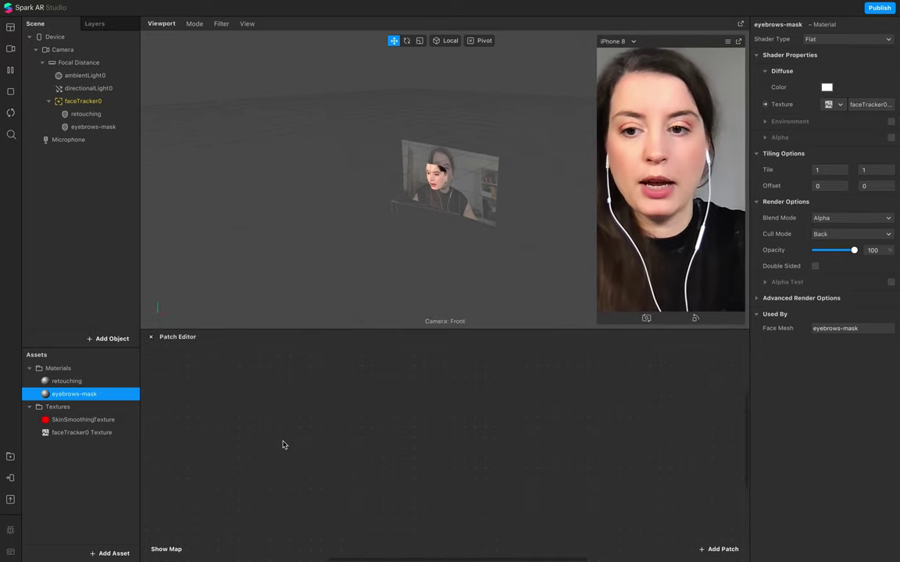
left_click(151, 7)
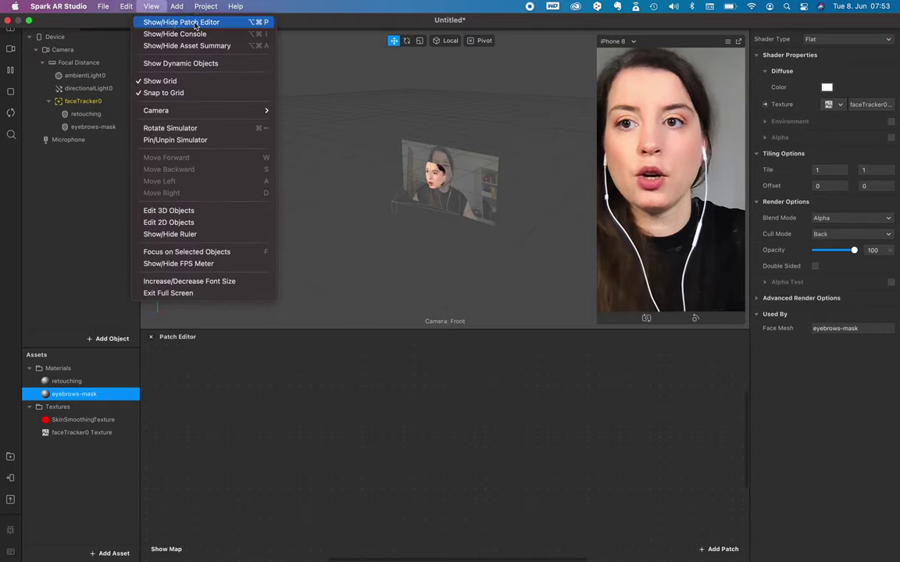
left_click(269, 431)
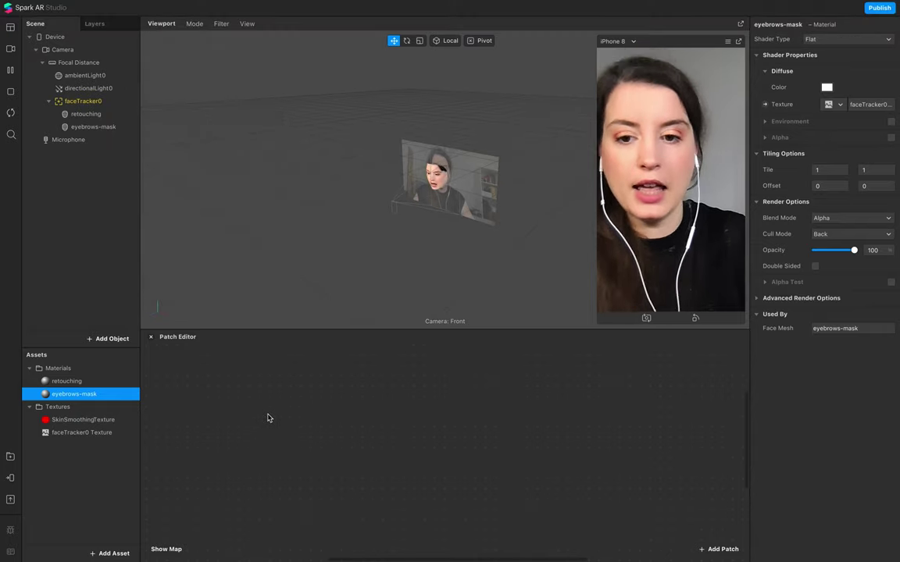
right_click(261, 439)
left_click(258, 442)
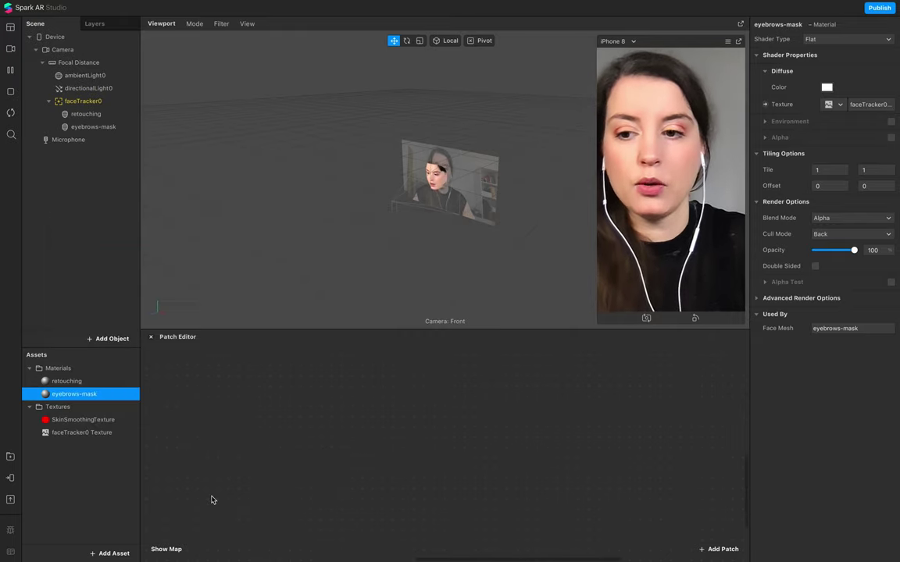
- Add the faceTracker0 Texture and a 2D Transform Pack patch to the Patch Editor, placing the pack below the texture
left_click(68, 433)
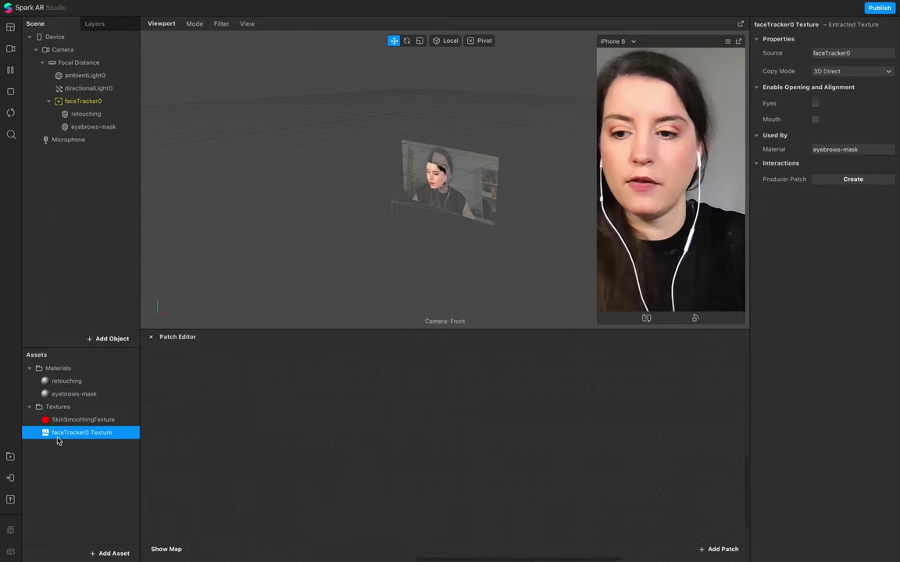
left_click_drag(57, 441, 306, 395)
right_click(219, 473)
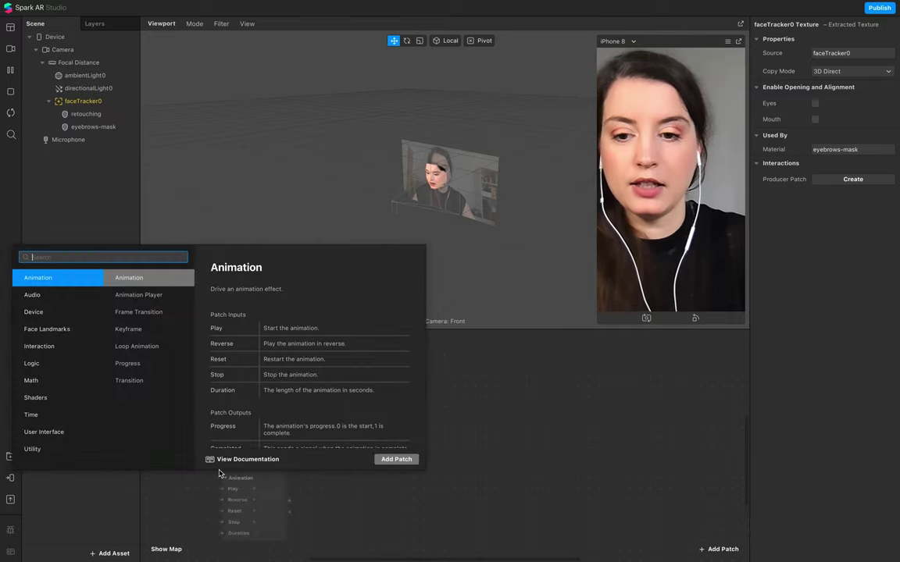
type("2d")
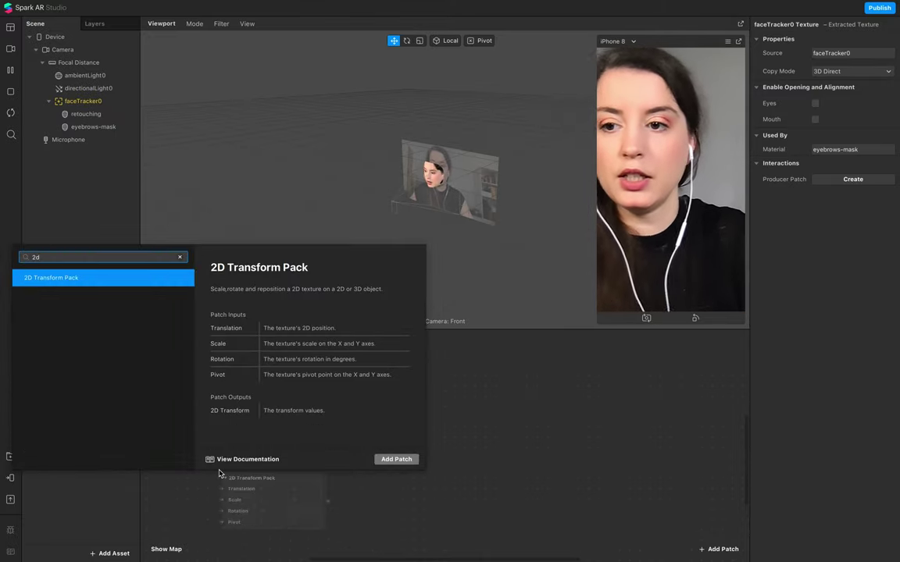
key("Return")
left_click_drag(257, 478, 216, 466)
- Add a Texture Transform patch fed by the faceTracker0 Texture and connect the 2D Transform Pack to its Transform input
right_click(383, 465)
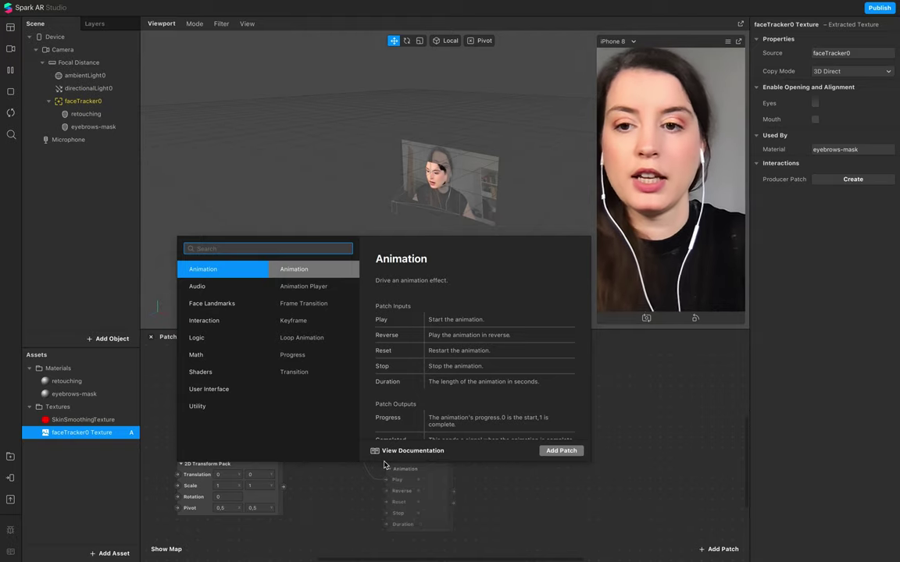
type("text")
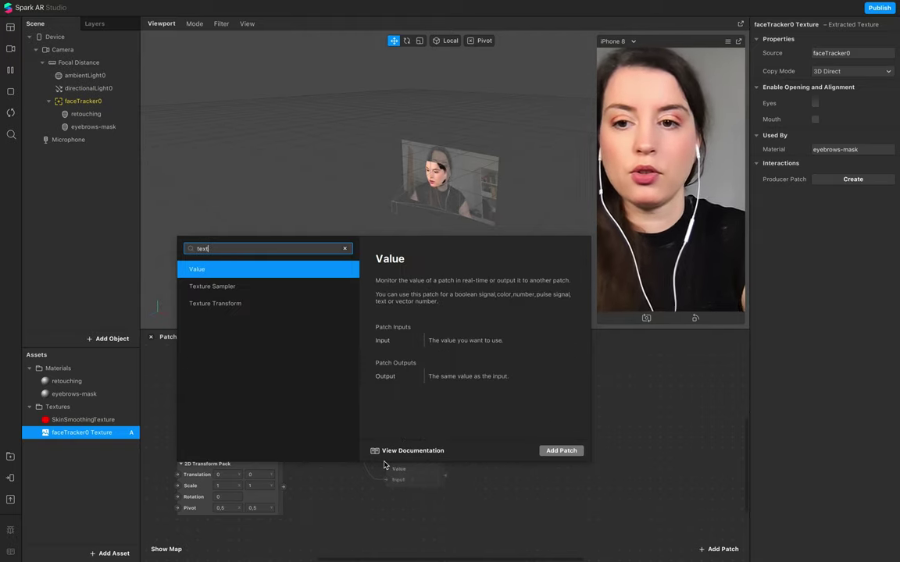
key("Down")
key("Down")
key("Return")
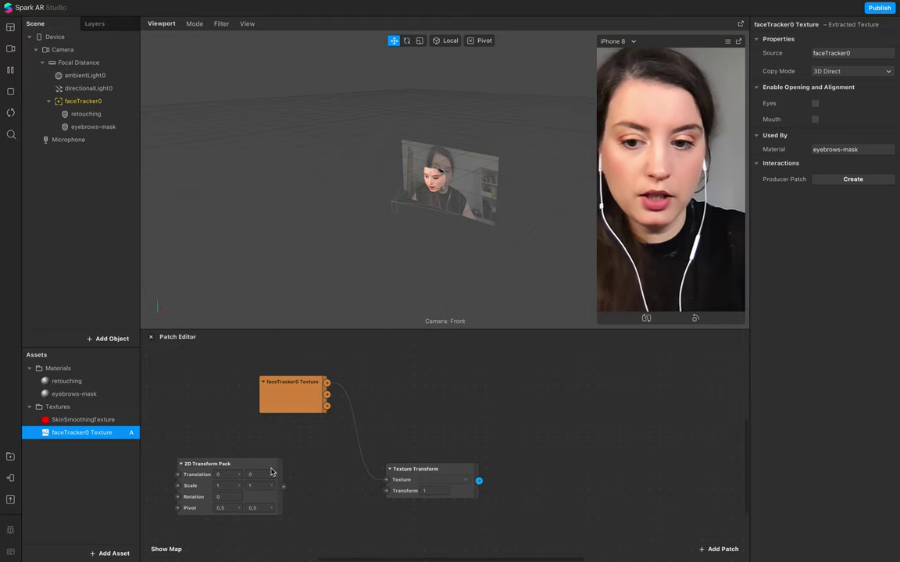
left_click_drag(284, 487, 387, 491)
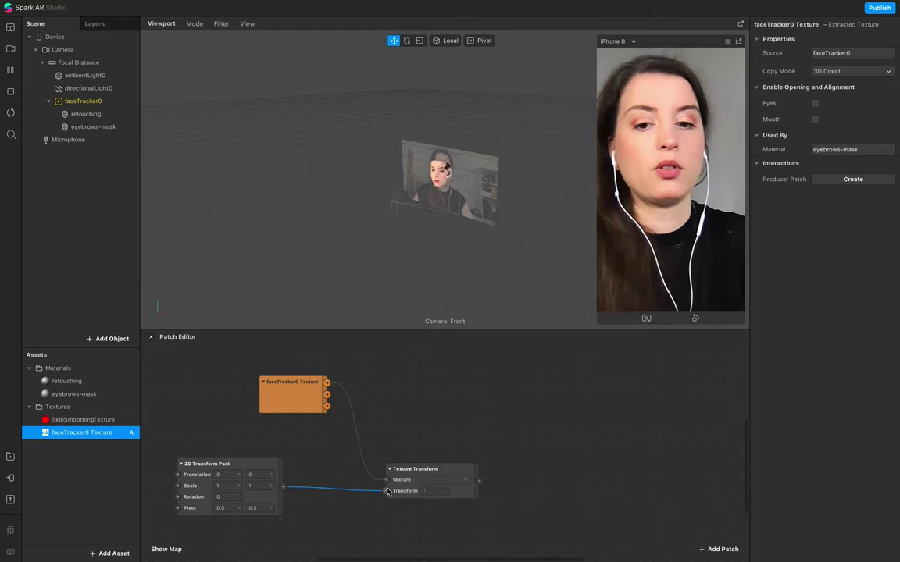
left_click(442, 470)
left_click_drag(442, 470, 429, 454)
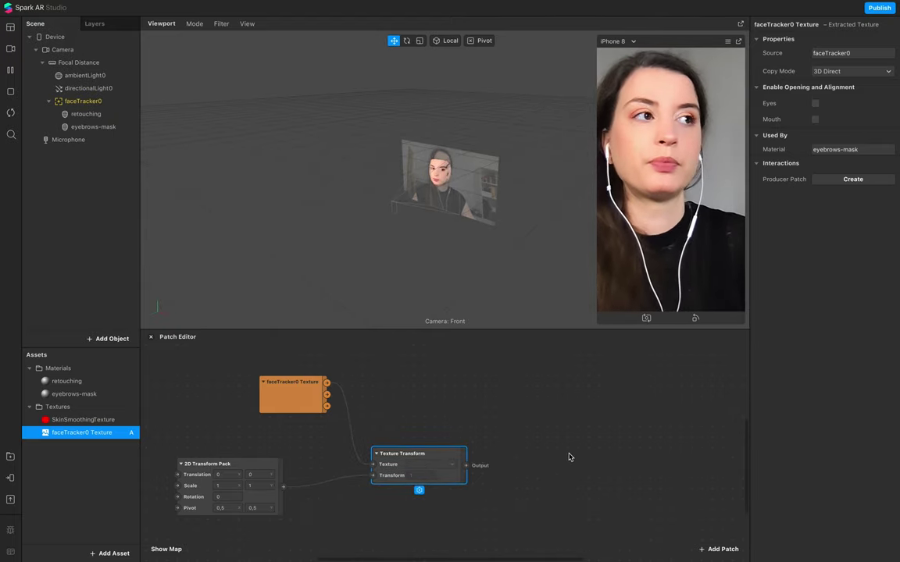
- Create a diffuse texture patch for the eyebrows-mask material and connect the Texture Transform output to it
left_click(65, 394)
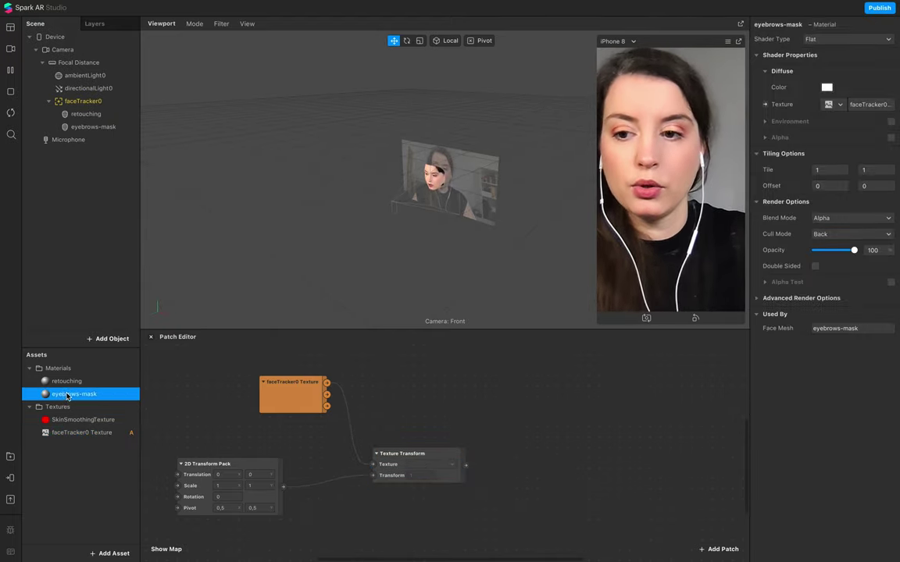
left_click(765, 104)
left_click_drag(462, 464, 550, 456)
left_click_drag(466, 465, 527, 475)
- Set the 2D Transform Pack's Y translation to 0,05 and hide the eyebrows-mask face mesh
left_click(251, 474)
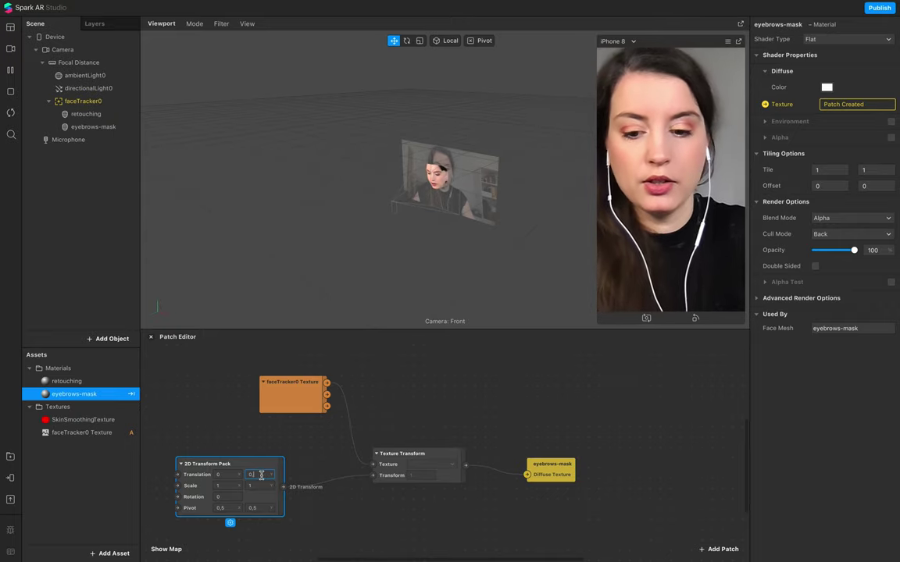
type("05")
left_click(323, 458)
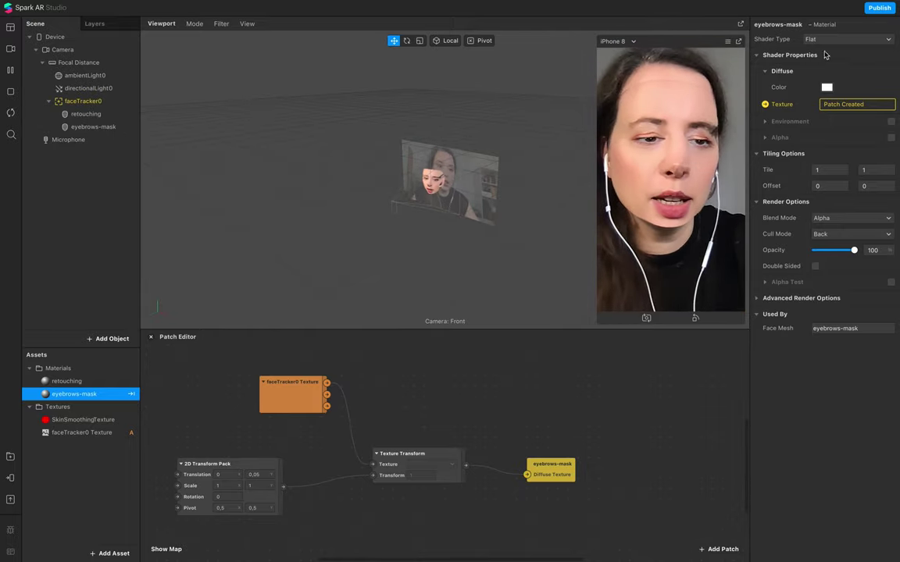
left_click(98, 126)
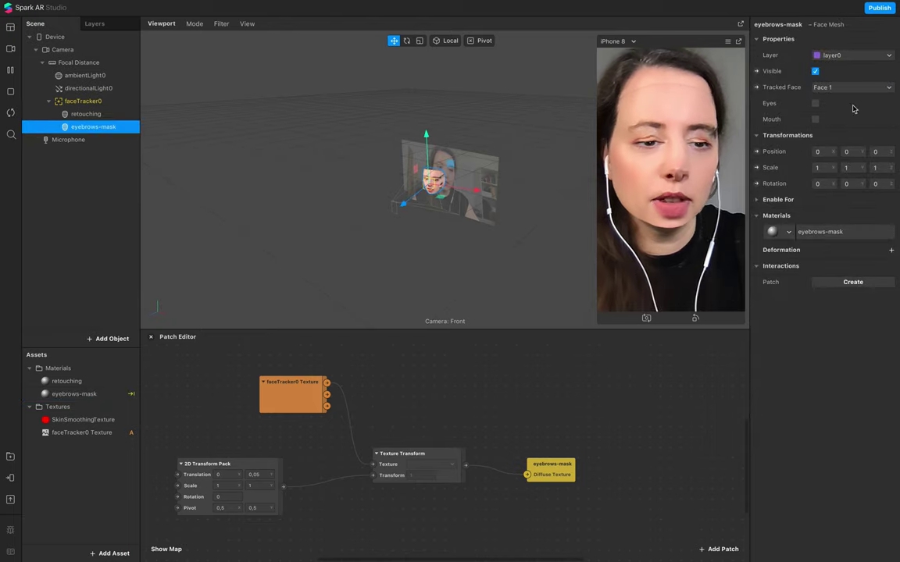
left_click(815, 71)
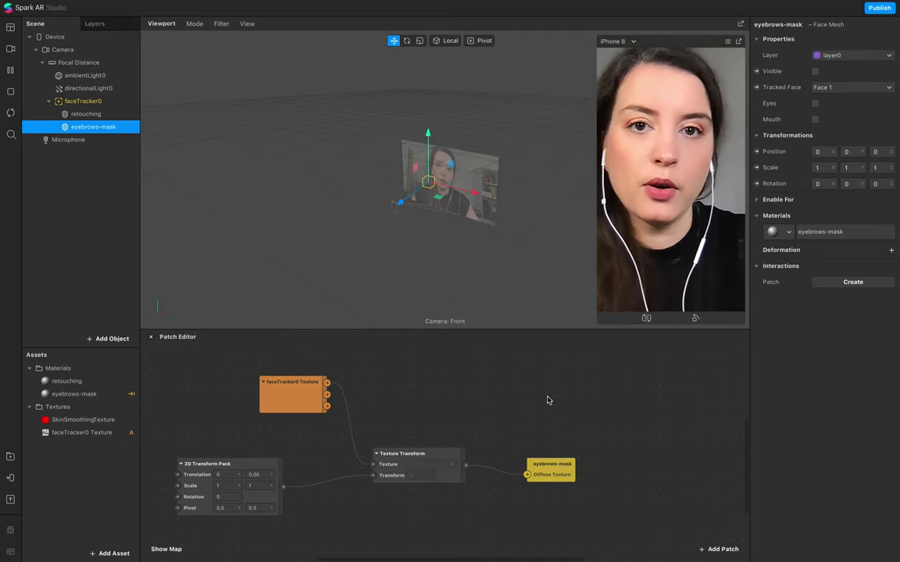
- Switch to Photoshop and examine the green eyebrow mask of layer 0 against the face mesh template
left_click(468, 534)
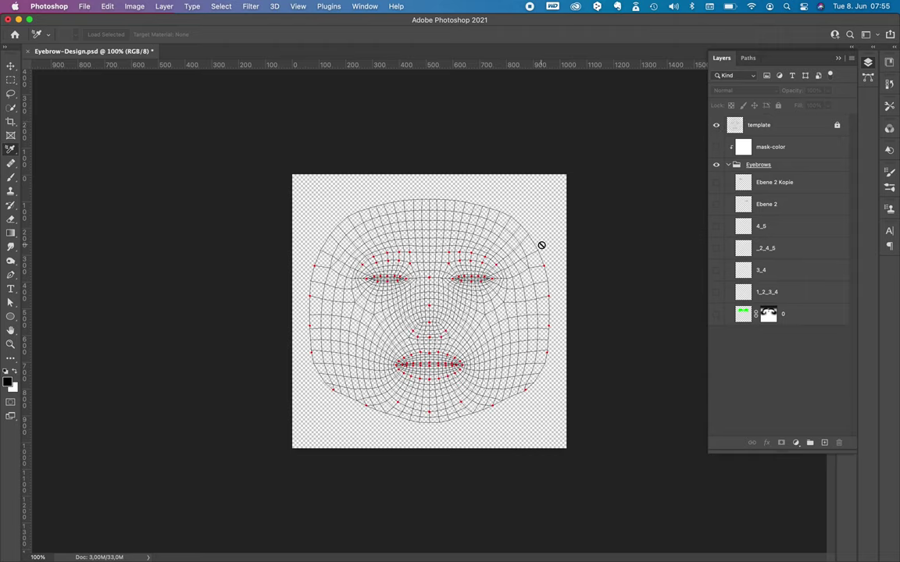
left_click(716, 317)
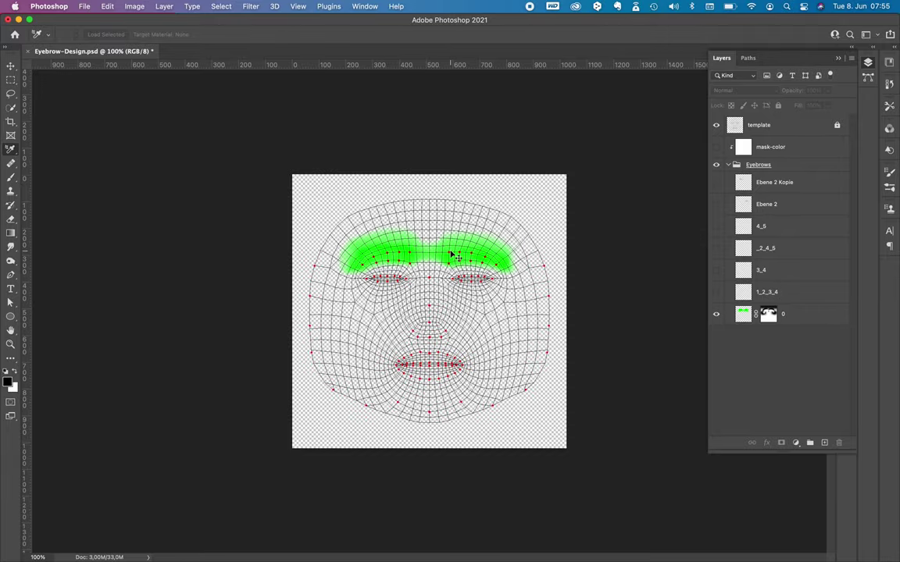
scroll(450, 251, "up", 6, "alt")
scroll(450, 251, "down", 3, "alt")
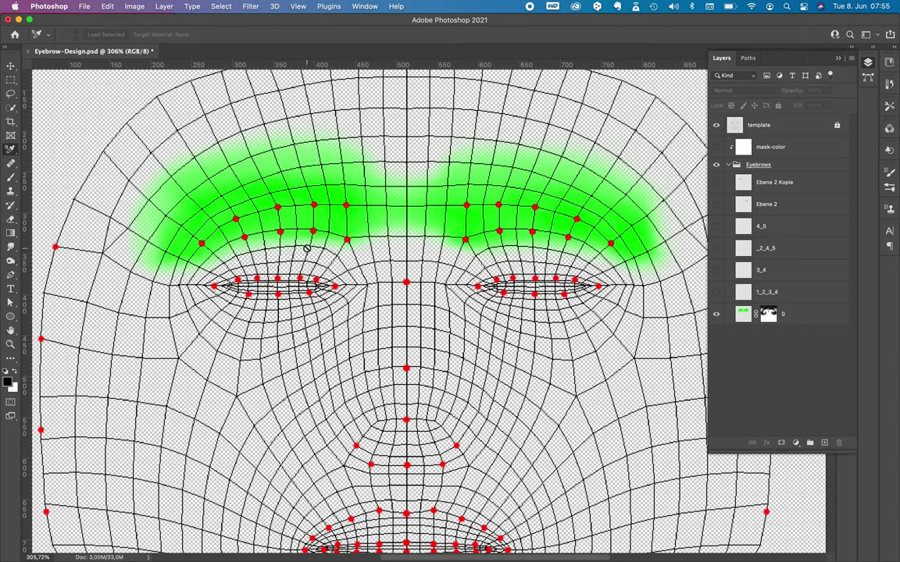
- Preview the partial mask layers 4_5, _2_4_5 and 3_4 and the curled eyebrow designs Ebene 2 and Ebene 2 Kopie over the template
left_click(714, 314)
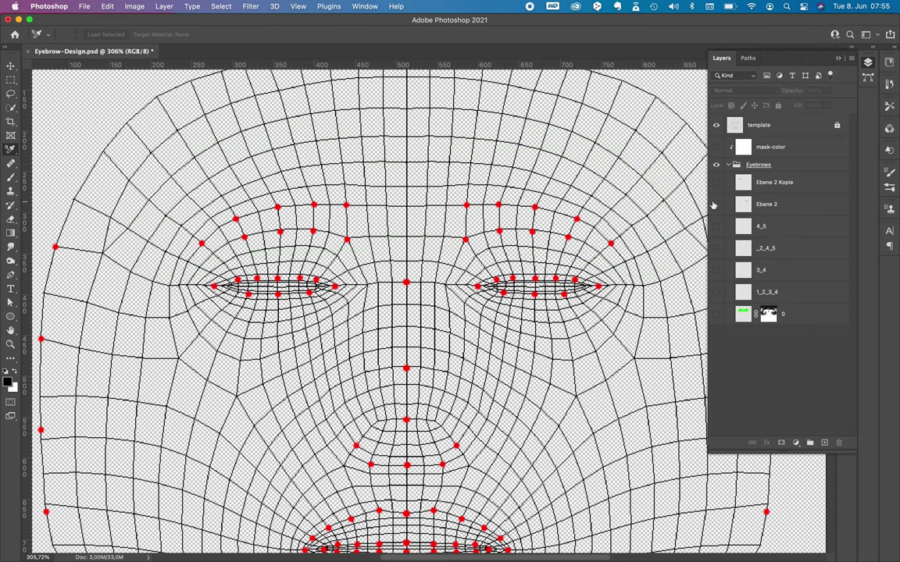
left_click(715, 227)
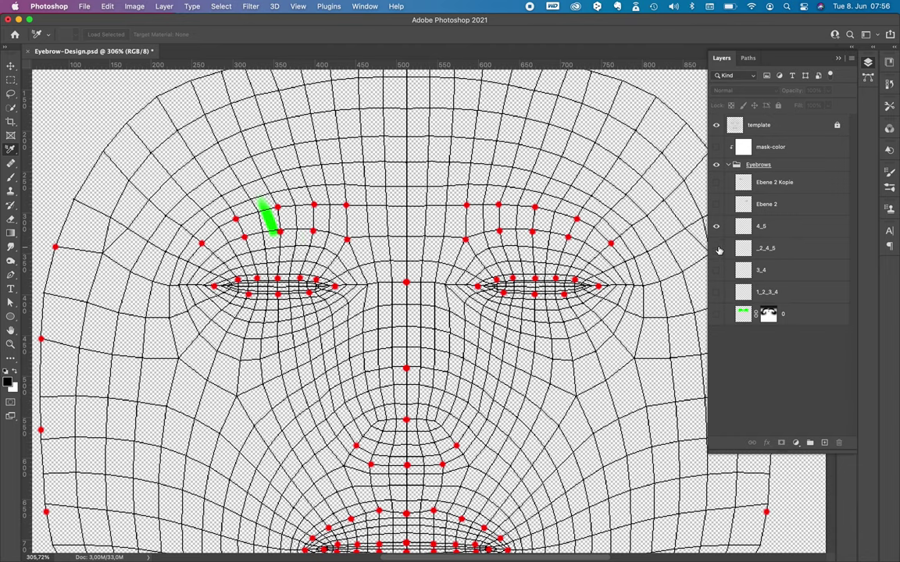
left_click(716, 248)
left_click(718, 271)
left_click_drag(716, 270, 716, 227)
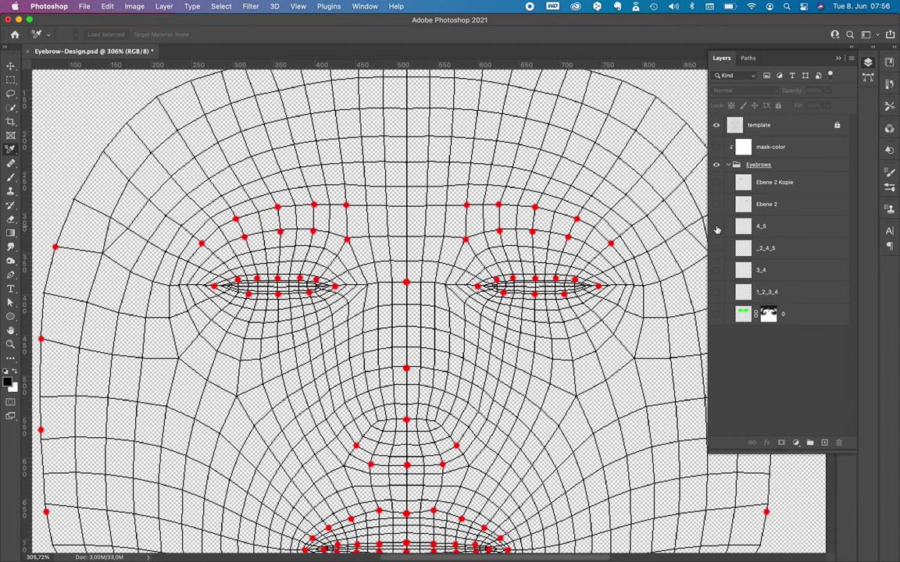
left_click(726, 316)
left_click(716, 182)
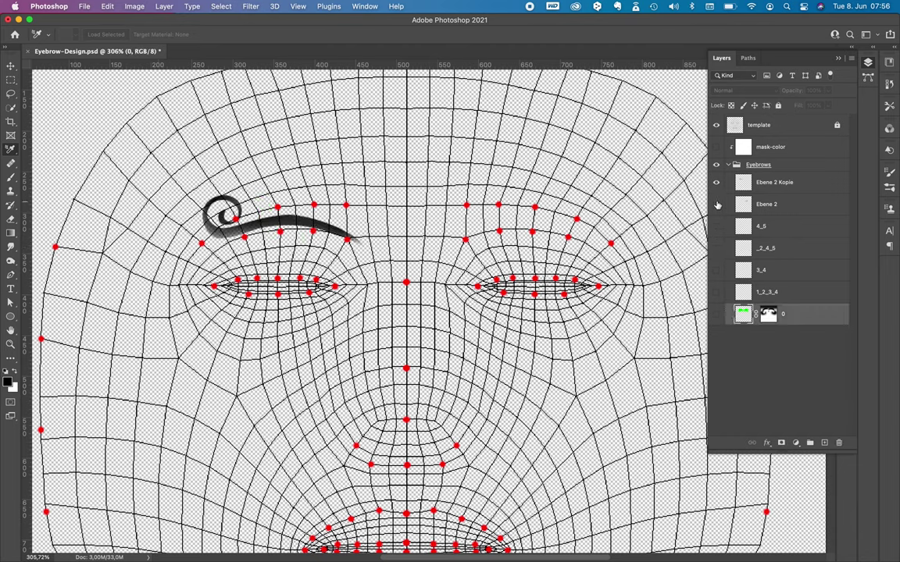
left_click(716, 203)
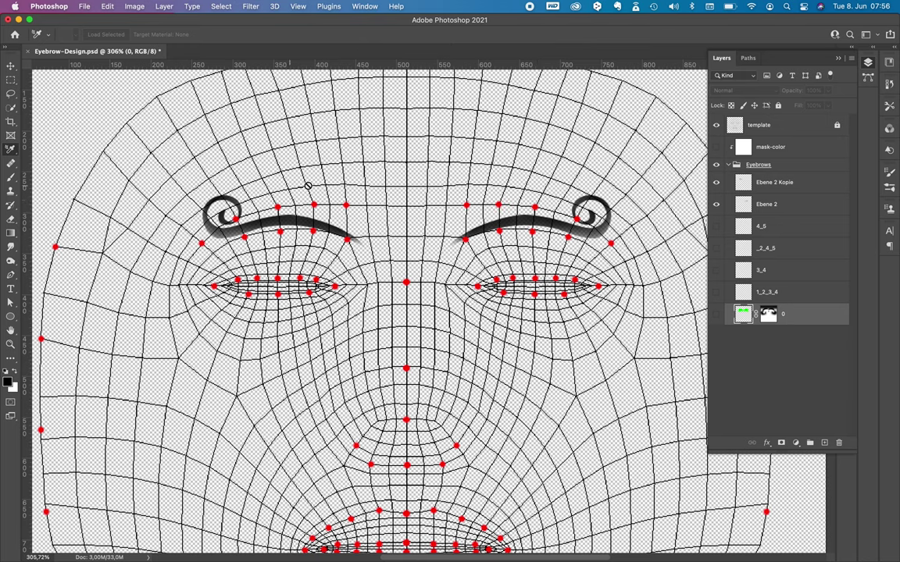
left_click(717, 183)
left_click(717, 207)
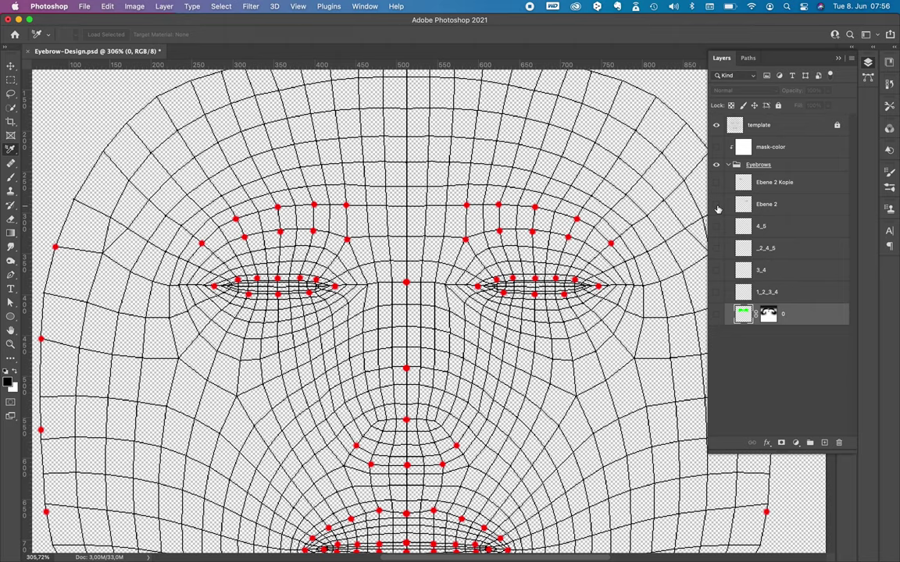
- Show only the green mask of layer 0 with the template hidden, and look up the quick PNG export option
left_click(716, 314)
left_click(716, 125)
left_click(83, 7)
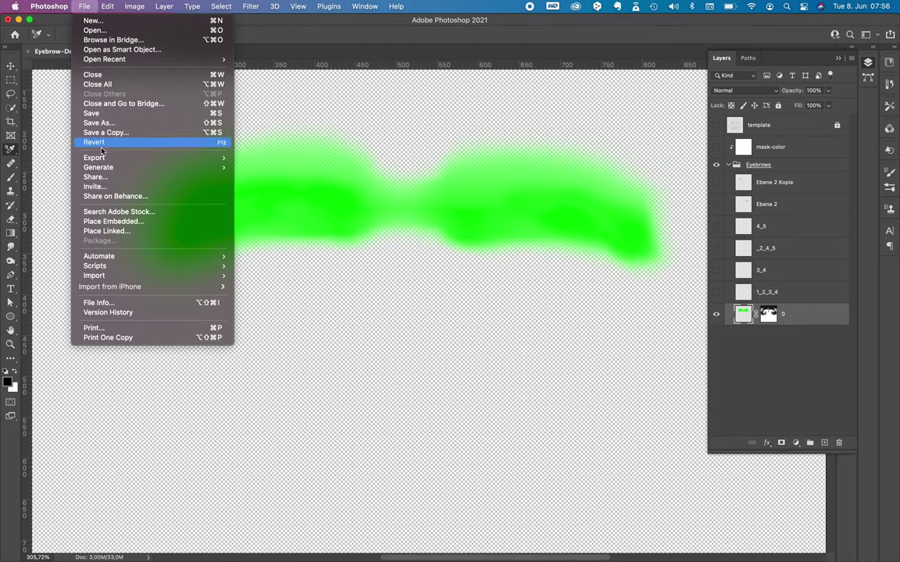
mouse_move(187, 158)
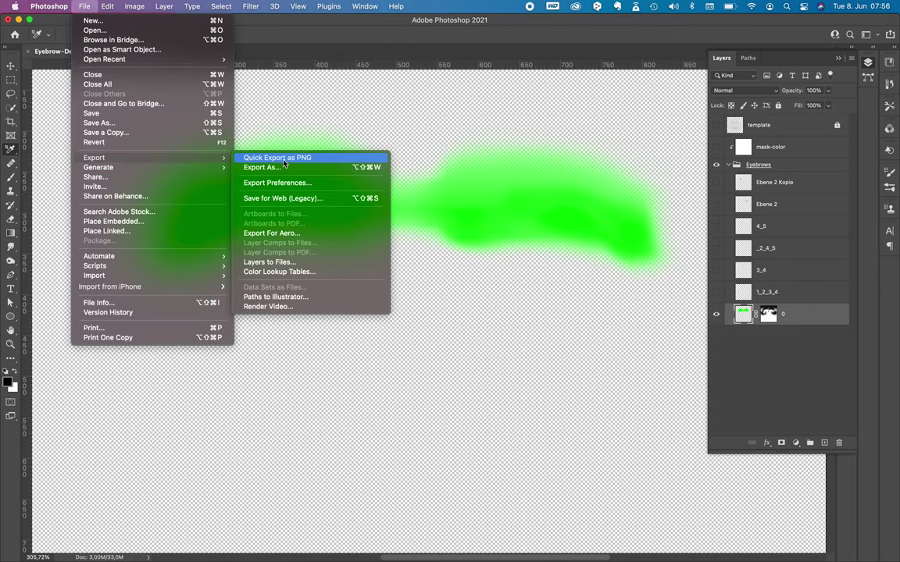
left_click(539, 368)
mouse_move(461, 547)
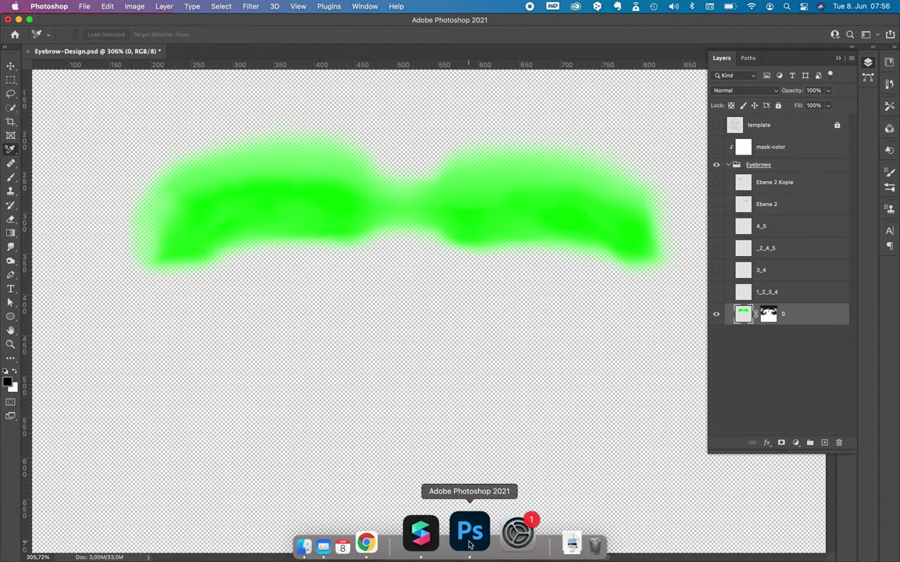
- Switch to Spark AR Studio and import the exported Eyebrow-Design-0 image as a texture asset
left_click(421, 534)
key("ctrl+super+f")
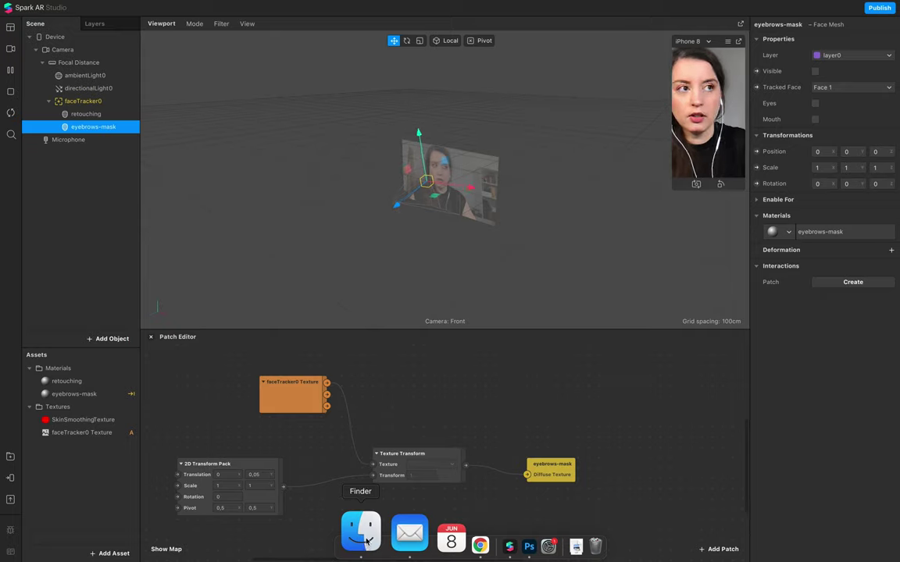
left_click_drag(687, 560, 95, 484)
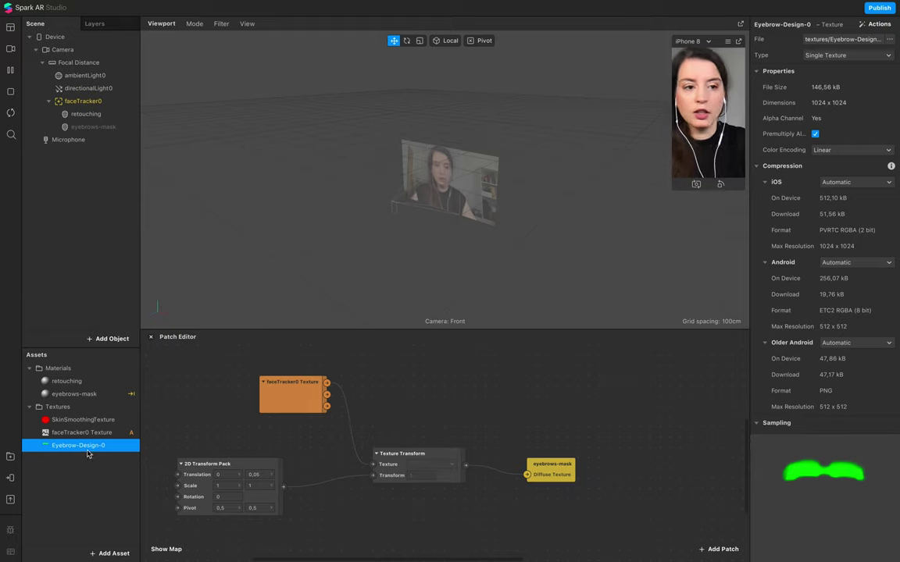
- Set the Eyebrow-Design-0 texture's compression to None for iOS, Android and Older Android
left_click(852, 182)
left_click(845, 205)
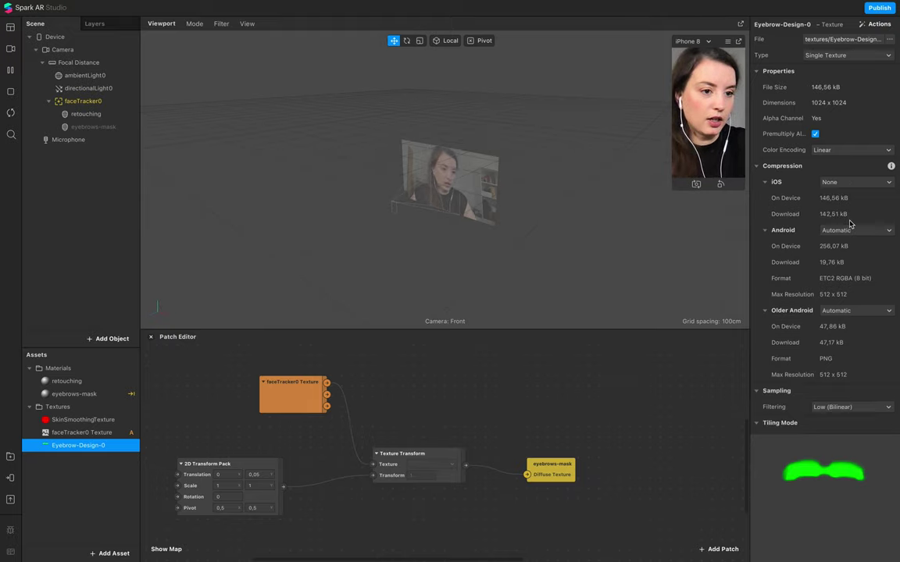
left_click(853, 231)
left_click(856, 255)
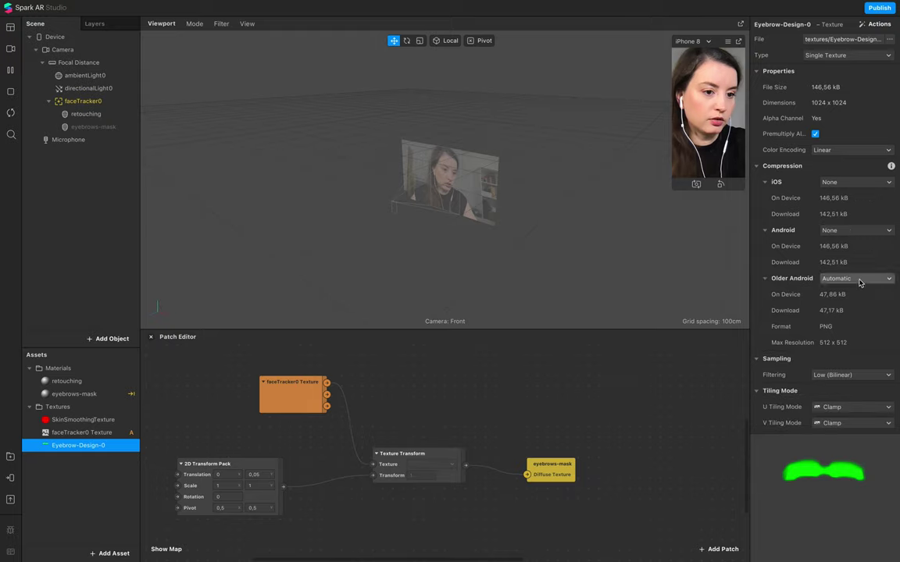
left_click(853, 279)
left_click(845, 301)
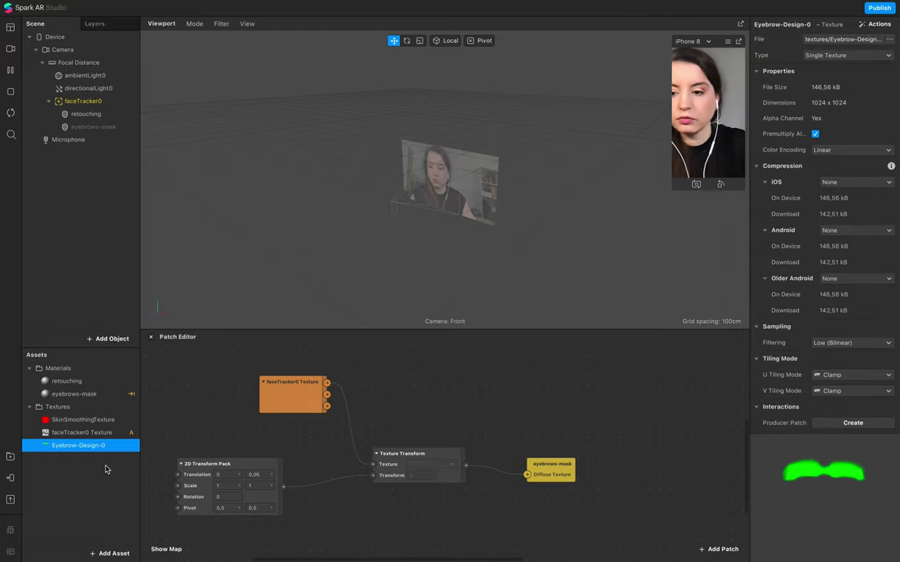
- Make the eyebrows-mask face mesh visible and enable Alpha on its material with Eyebrow-Design-0 as the alpha texture
left_click(93, 127)
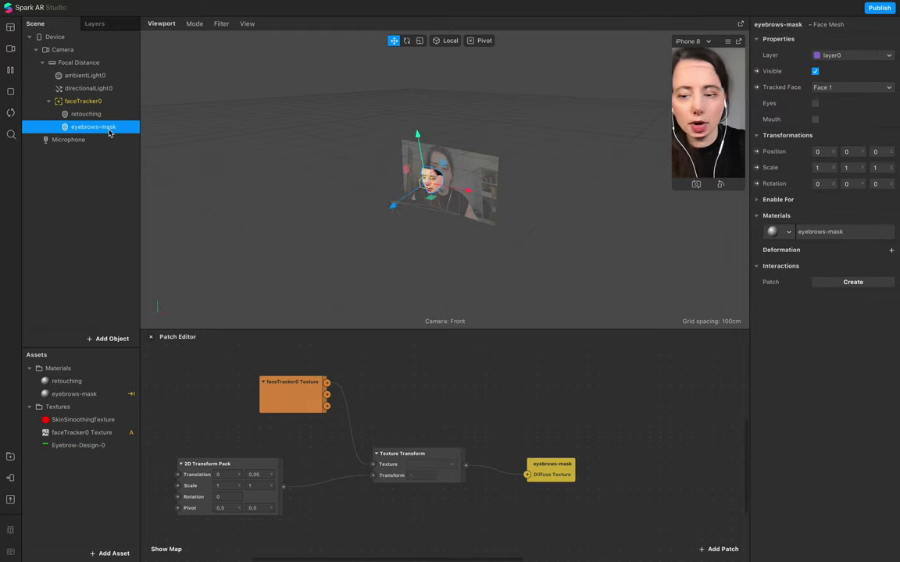
left_click(820, 232)
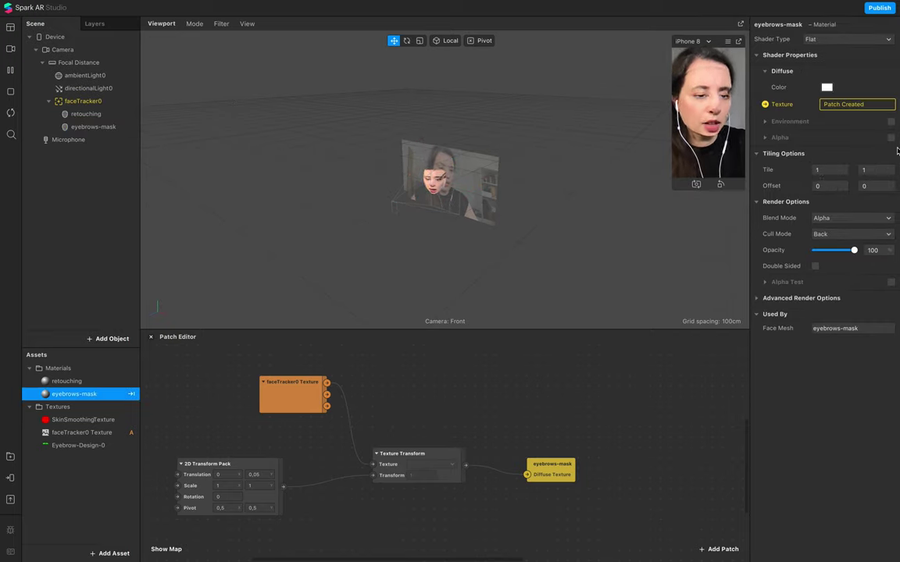
left_click(891, 137)
left_click(836, 171)
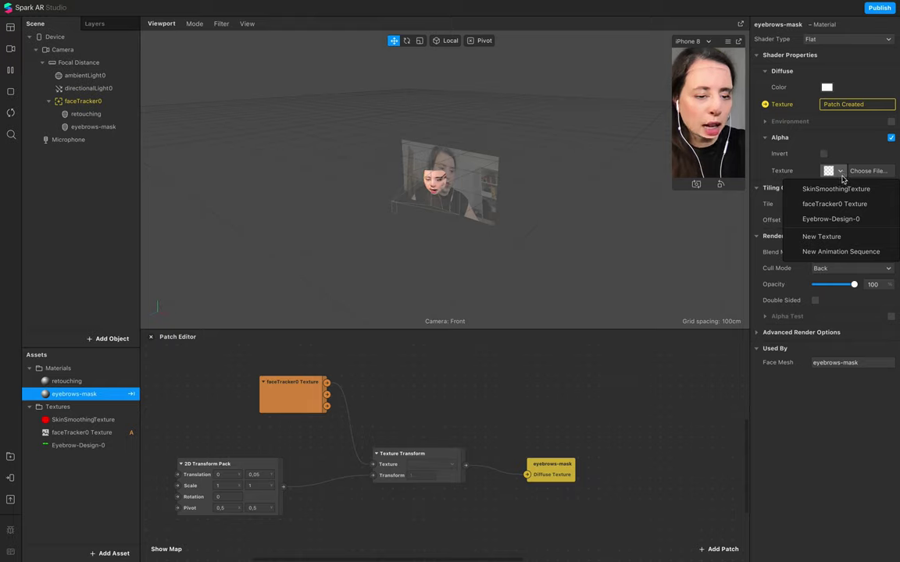
left_click(831, 219)
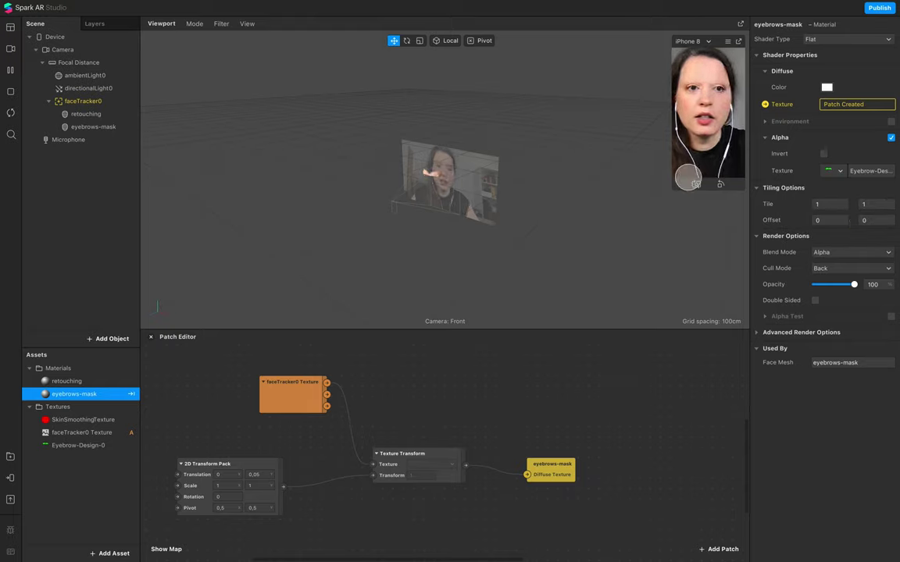
- Enlarge the device preview and set the 2D Transform Pack's Y translation to 0,045
left_click_drag(671, 189, 601, 280)
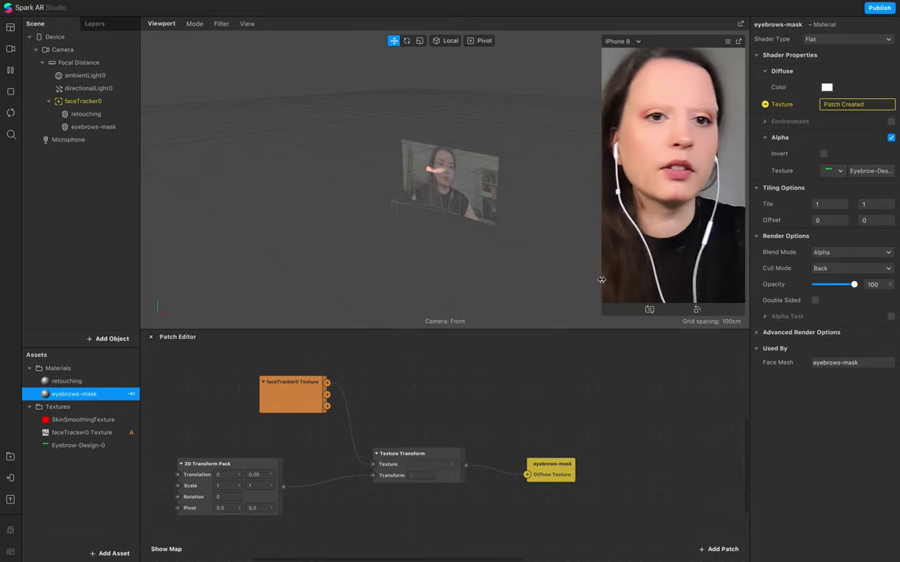
left_click(268, 462)
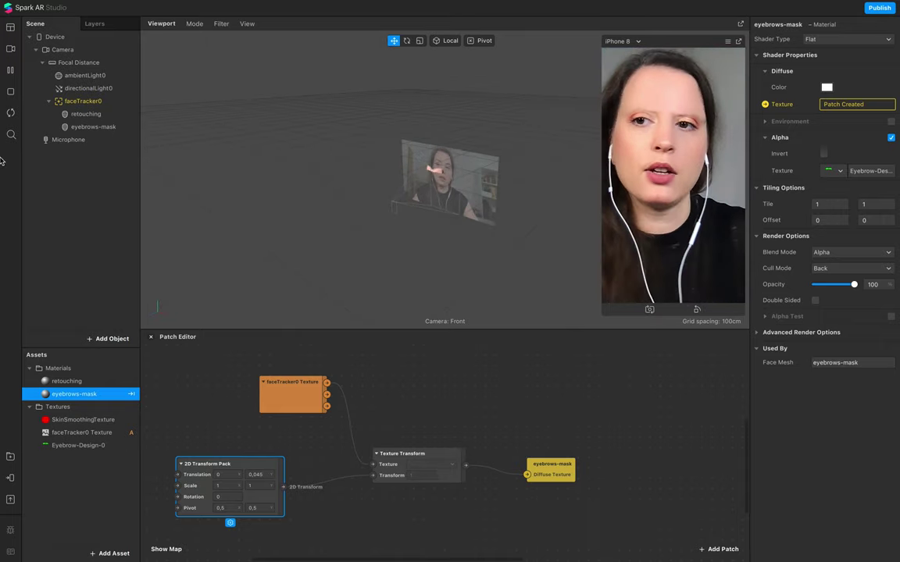
double_click(94, 126)
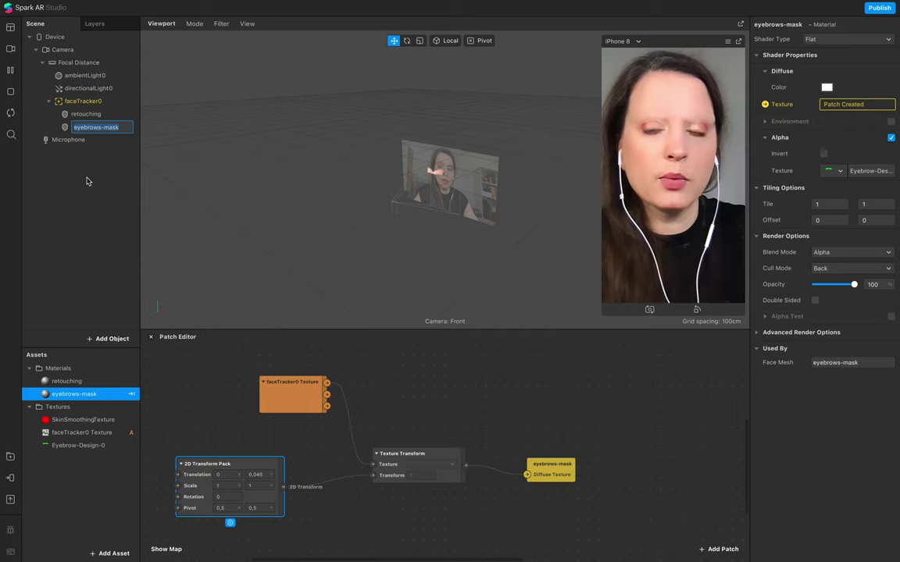
left_click(82, 114)
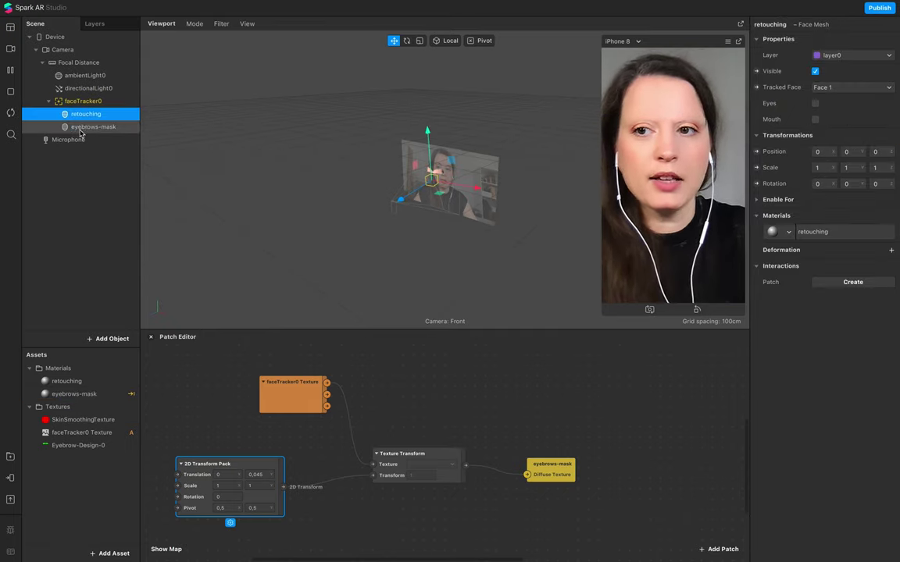
left_click(94, 128)
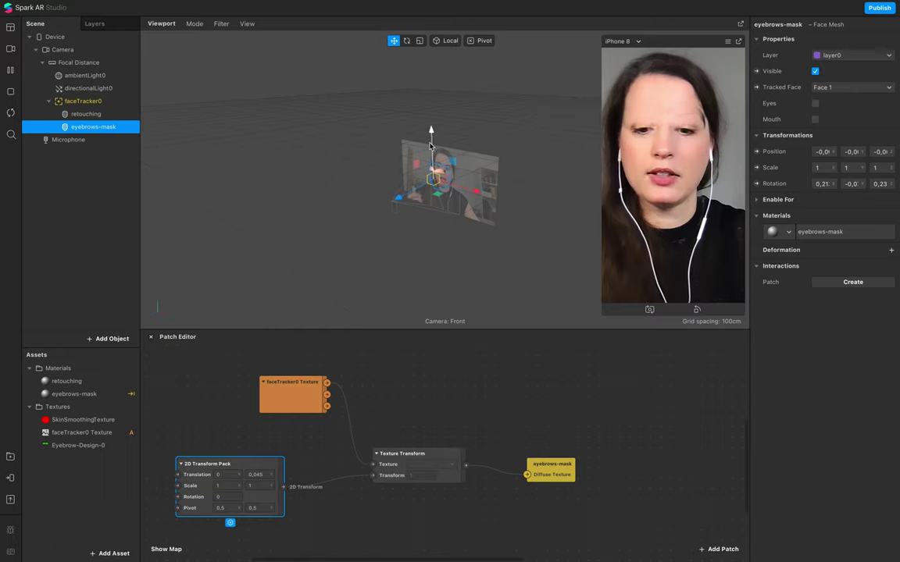
left_click(108, 227)
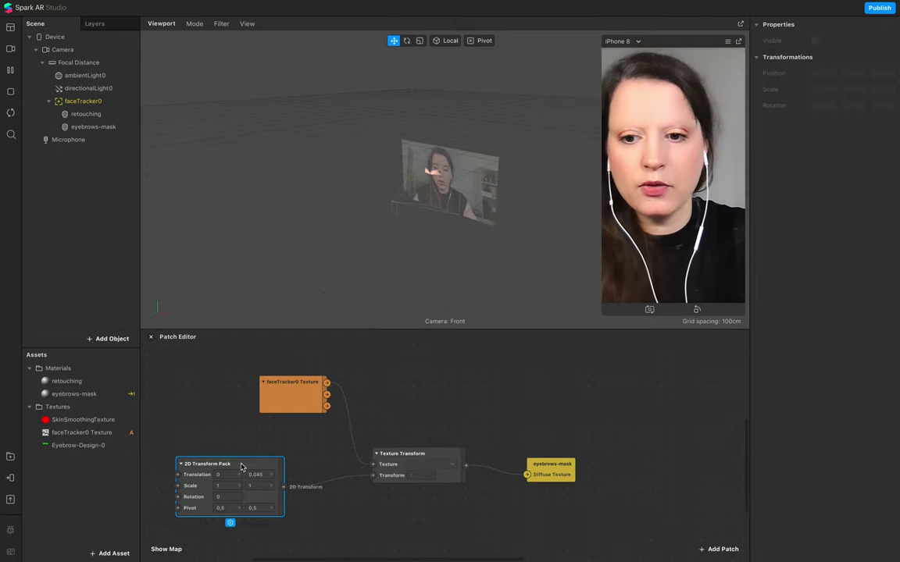
left_click(110, 127)
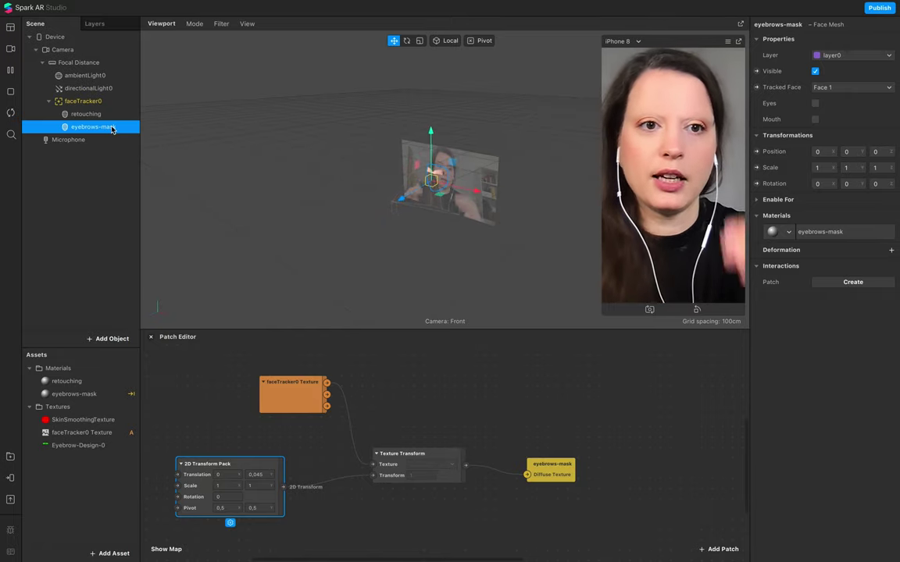
left_click(84, 101)
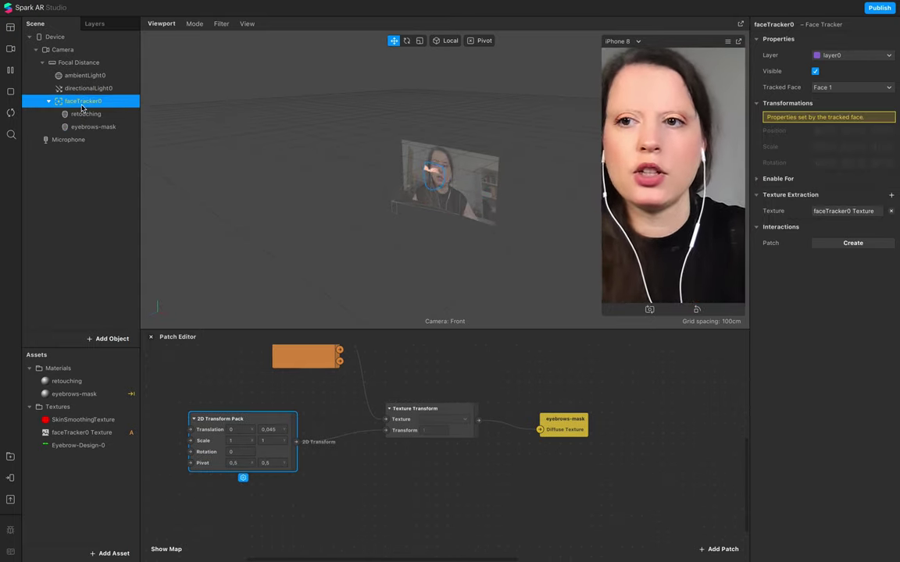
left_click(108, 349)
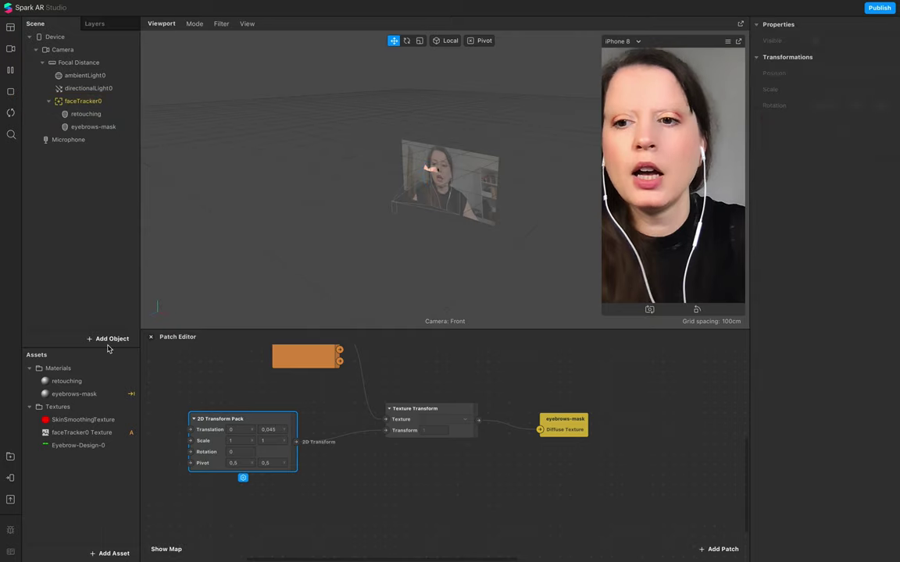
- Insert a new Face Mesh under faceTracker0, below eyebrows-mask, and assign it a newly created material
left_click(102, 101)
left_click(109, 339)
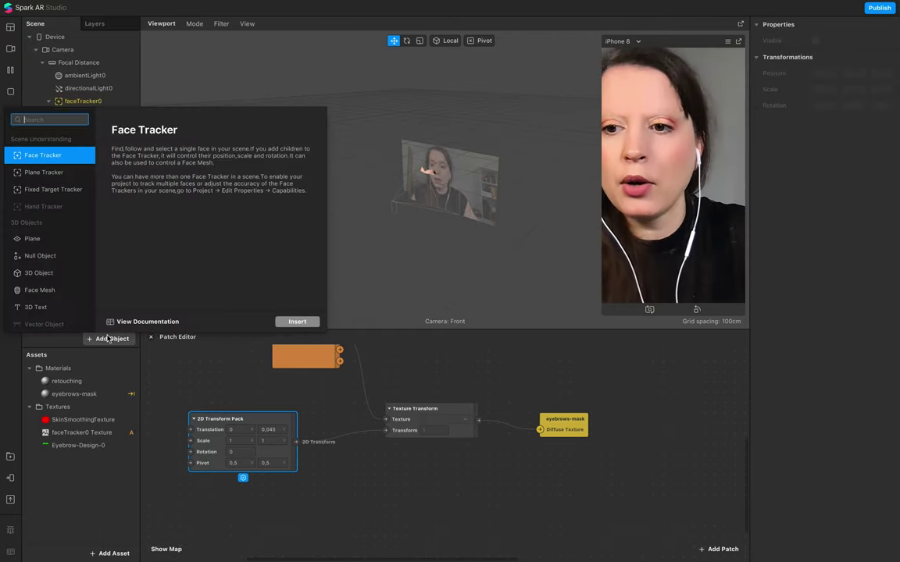
left_click(39, 290)
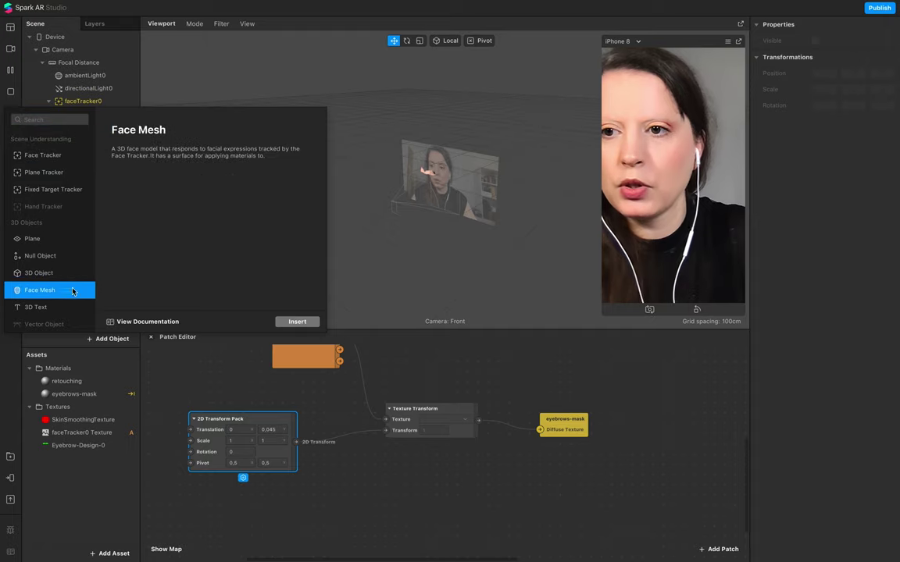
left_click(297, 321)
mouse_move(95, 140)
left_mouse_down()
mouse_move(100, 124)
mouse_move(95, 134)
left_mouse_up()
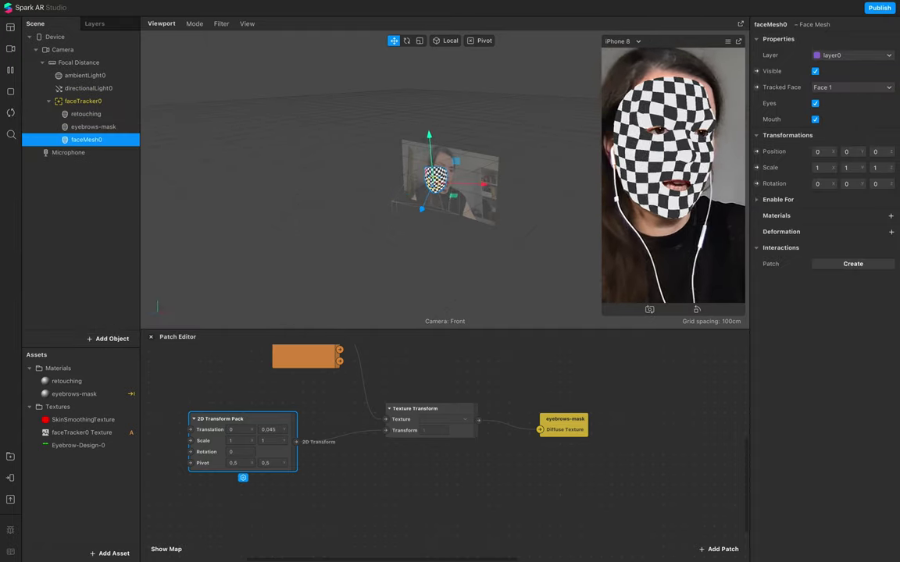
left_click(889, 217)
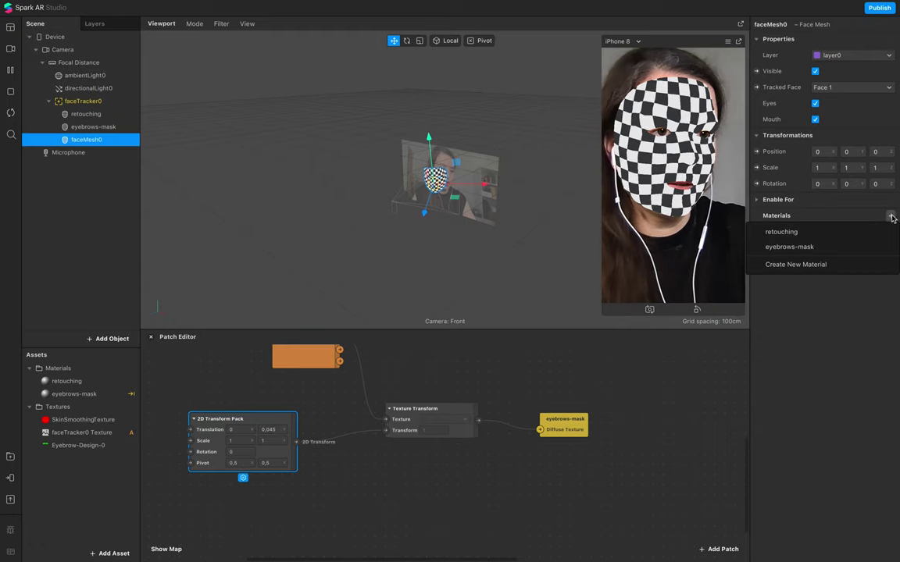
left_click(819, 266)
- Rename the new face mesh as eyebrows-design
double_click(82, 139)
type("eye")
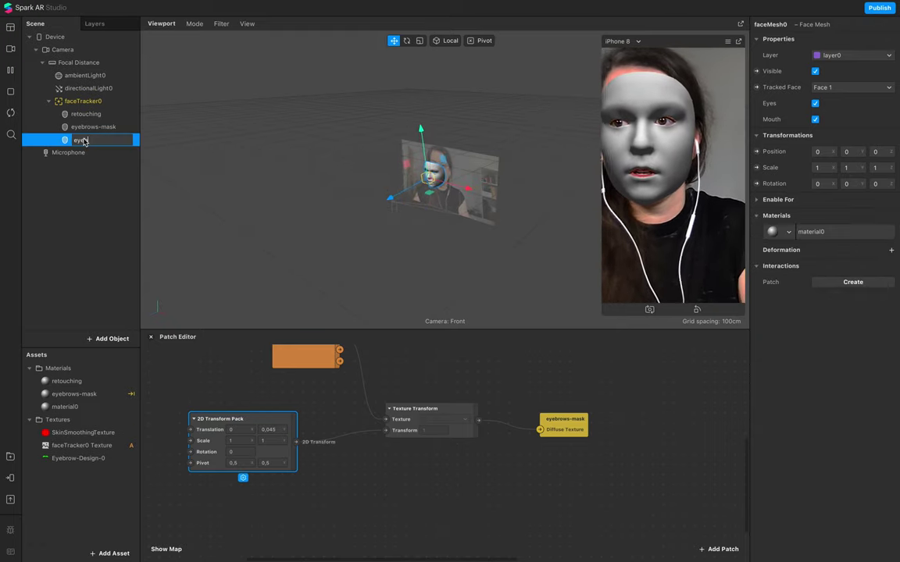
type("brows")
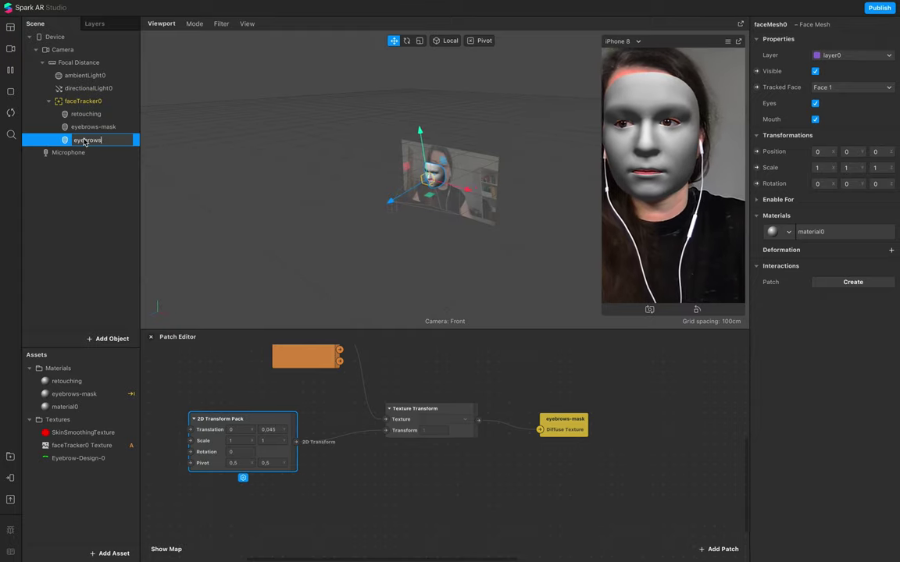
type("-design")
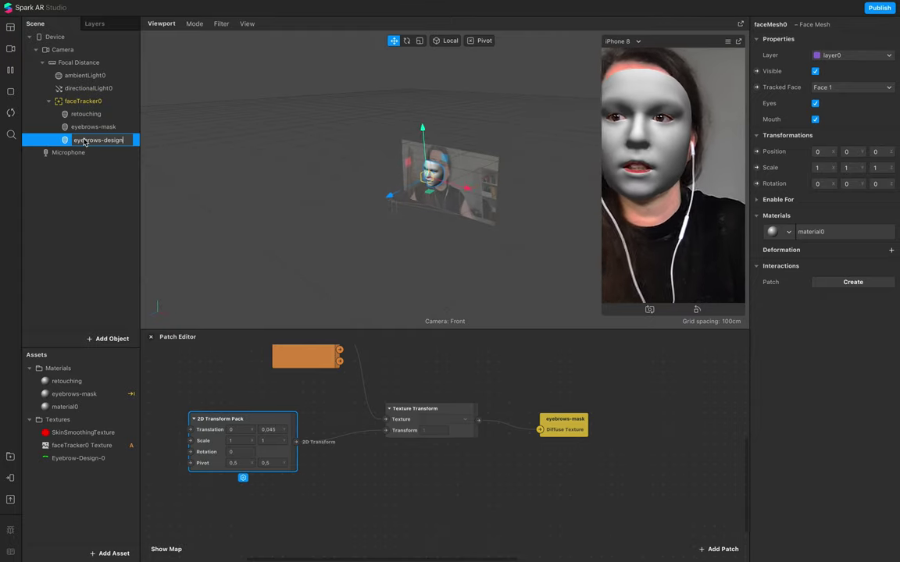
key("Return")
- Rename the eyebrows-design mesh's new material as eyebrows-design and set its shader type to Flat
left_click(118, 140)
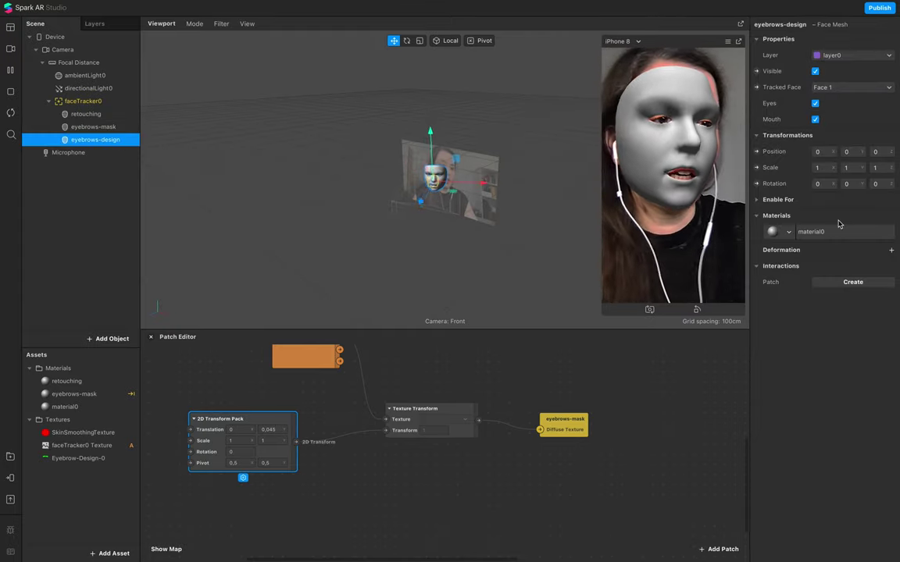
left_click(797, 232)
double_click(772, 25)
type("eyebrows-design")
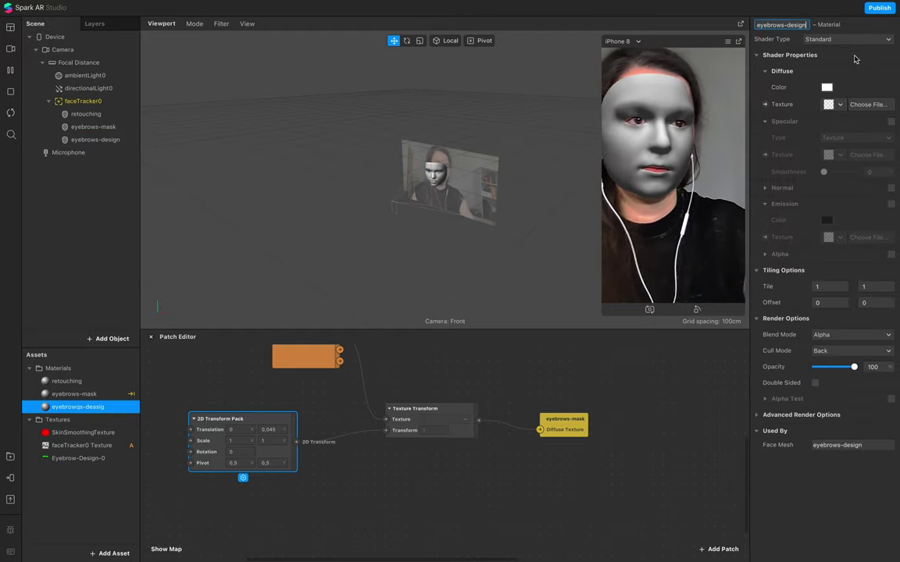
left_click(851, 39)
left_click(848, 34)
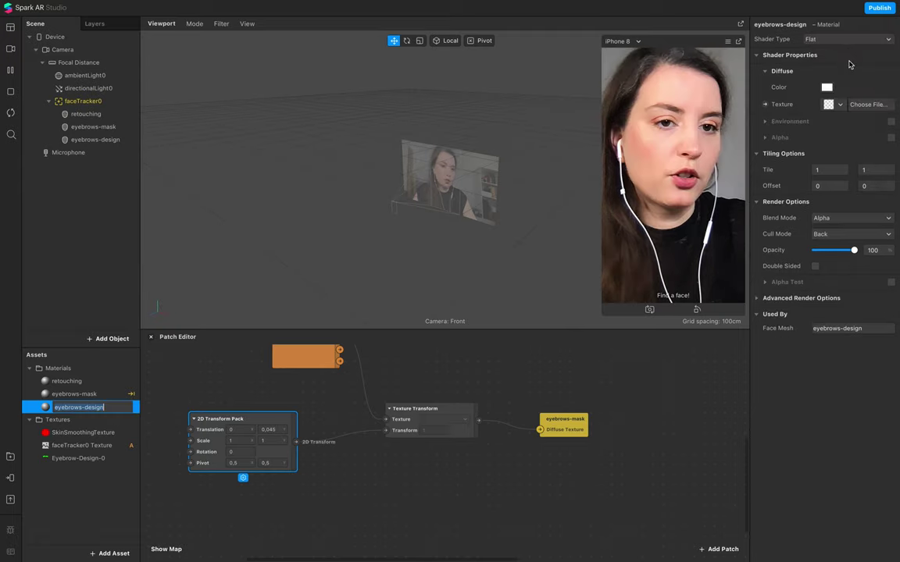
- Load Eyebrow-Design-sanji.png from the material folder in Eyebrows as the eyebrows-design material's diffuse texture
left_click(840, 105)
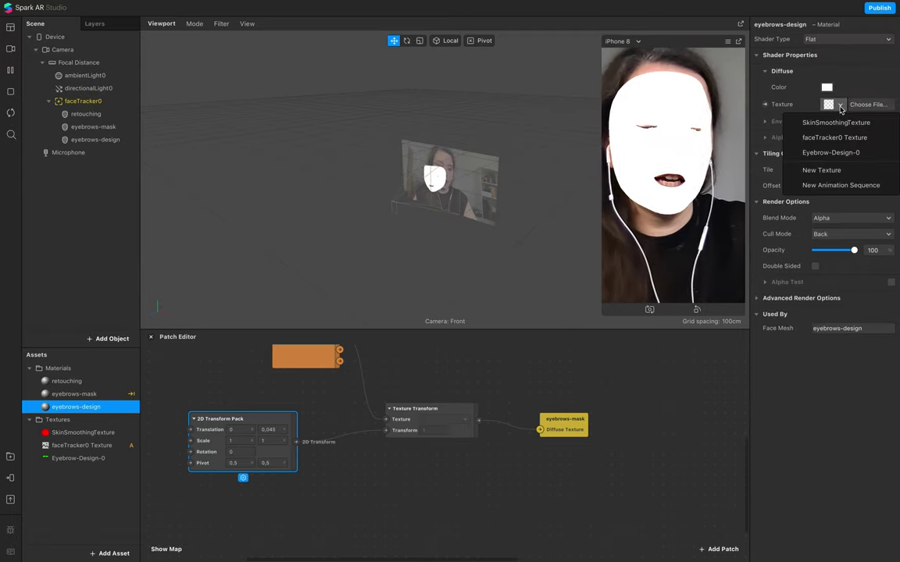
left_click(834, 174)
left_click(168, 62)
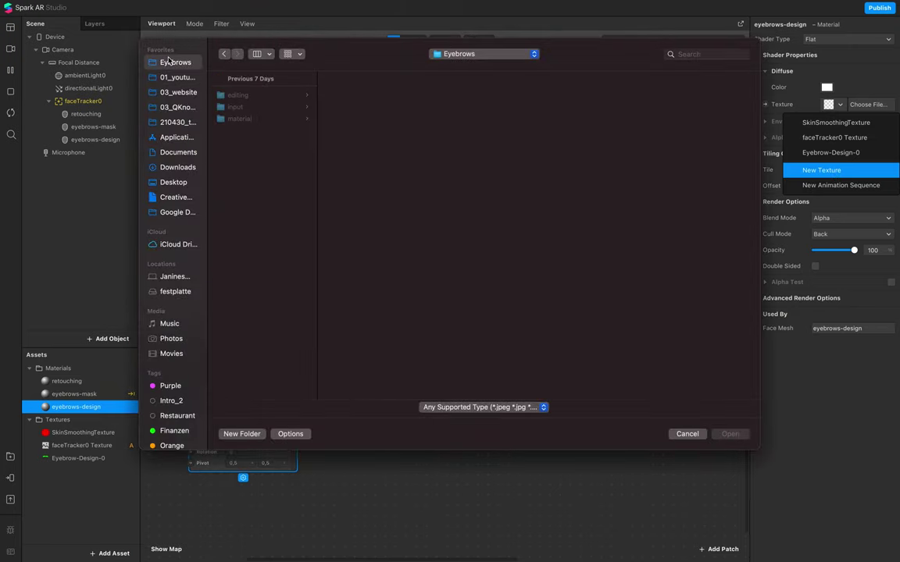
left_click(239, 119)
left_click(367, 105)
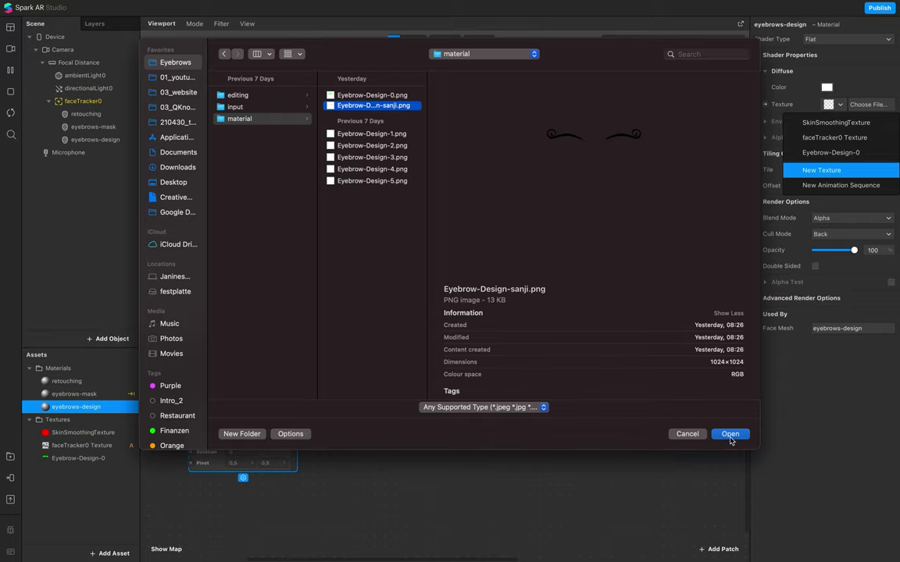
left_click(729, 435)
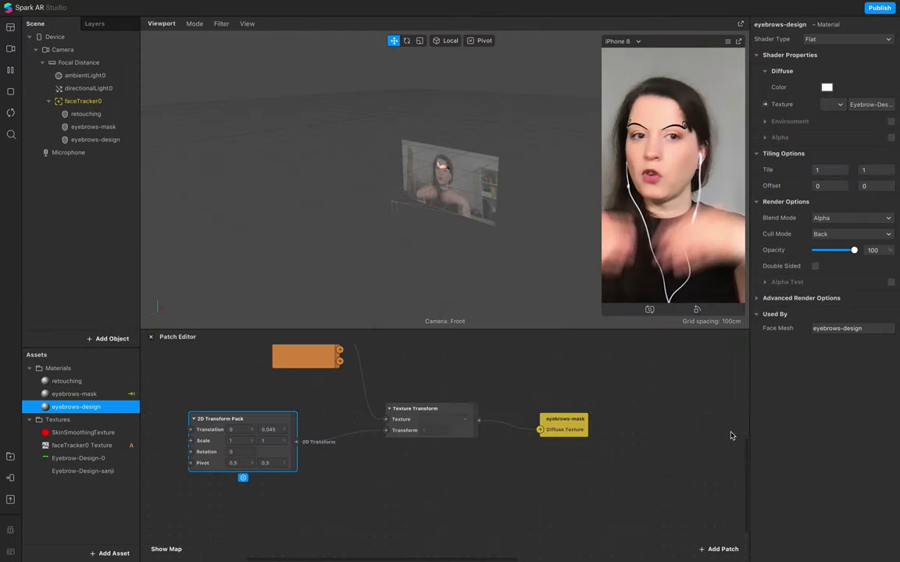
- Hide the eyebrows-design face mesh and clear the selection
left_click(94, 139)
left_click(814, 71)
left_click(83, 221)
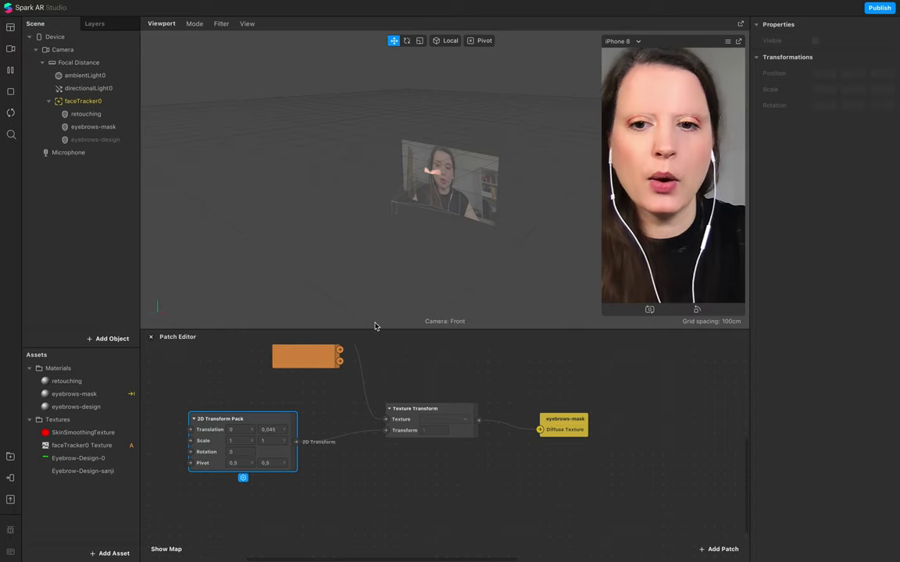
- Enlarge the Patch Editor and add a Screen Tap patch in the free area below the 2D Transform Pack patch
left_click_drag(379, 332, 381, 294)
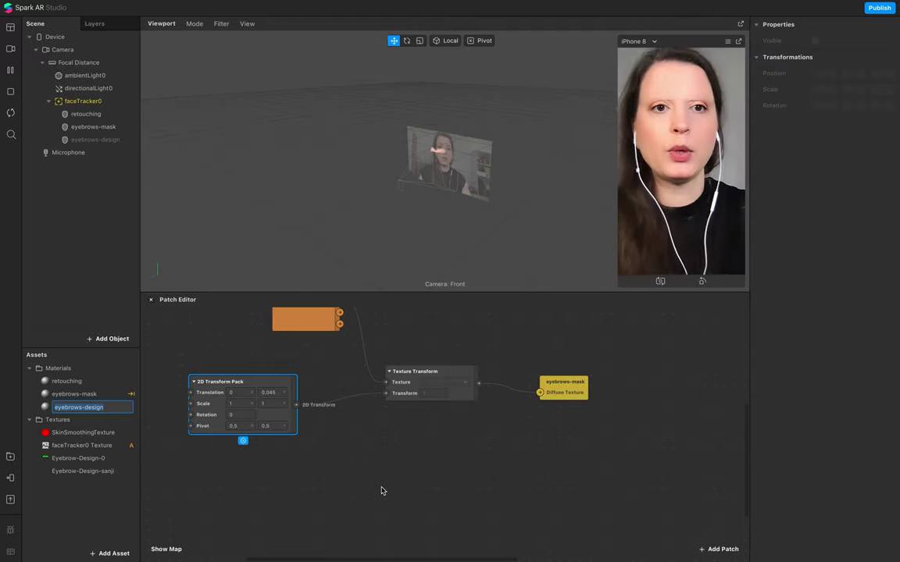
left_click(98, 127)
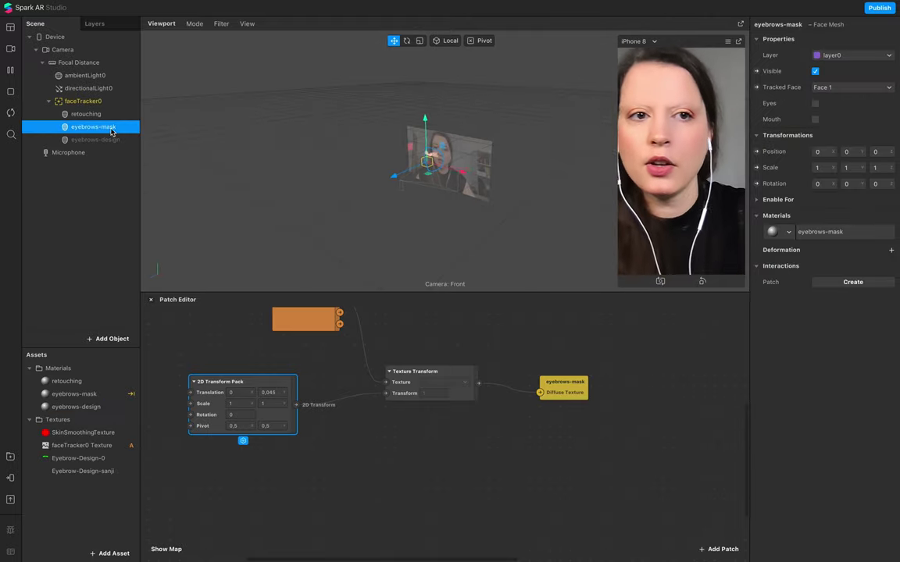
left_click(286, 523)
right_click(285, 523)
type("sc")
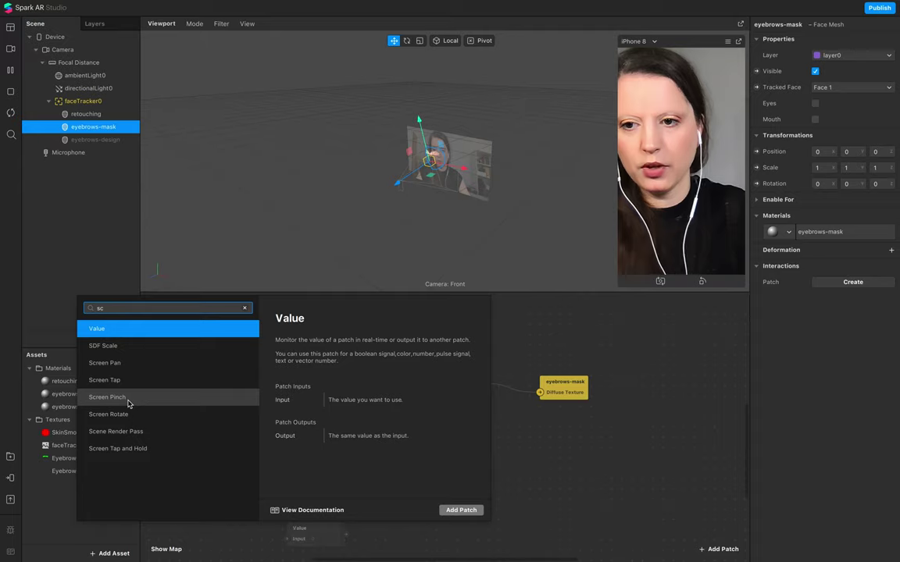
type("ree")
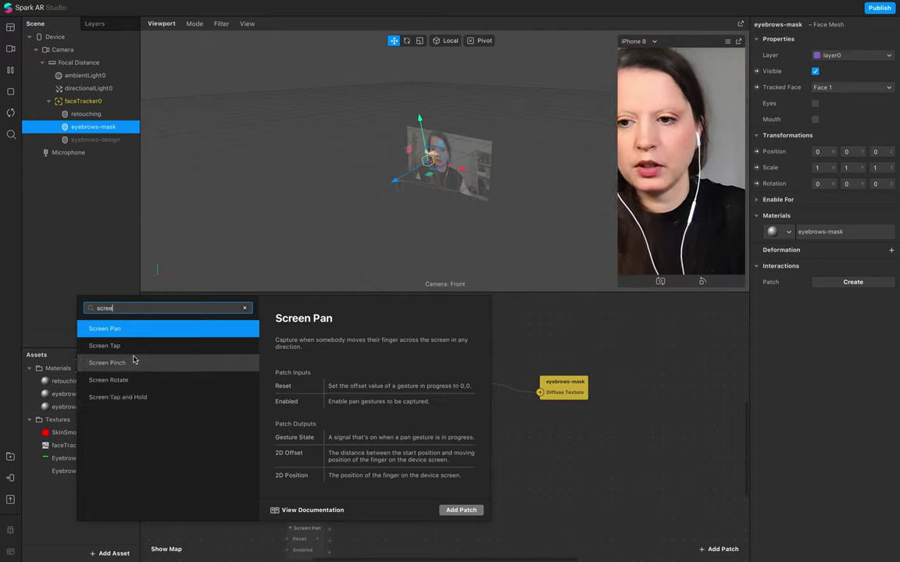
left_click(168, 344)
left_click(474, 510)
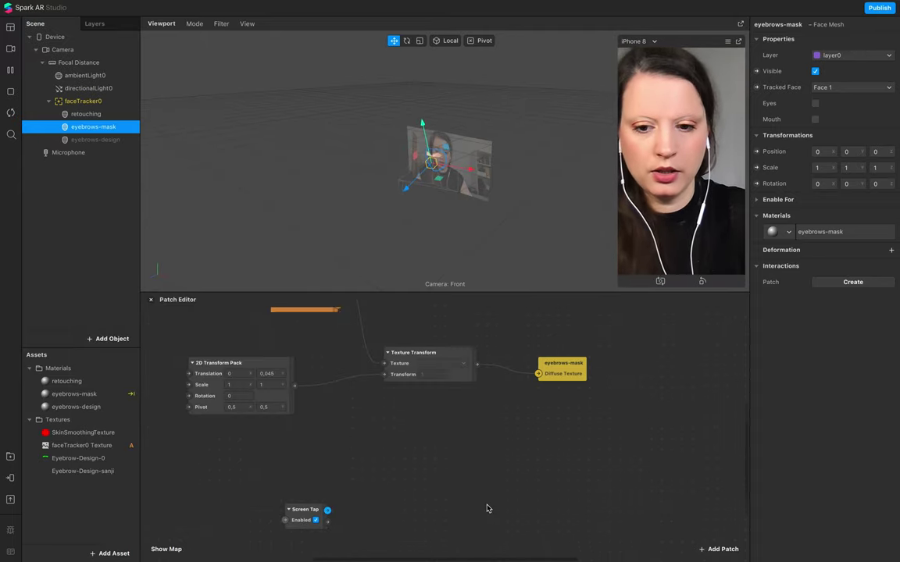
left_click_drag(311, 437, 247, 467)
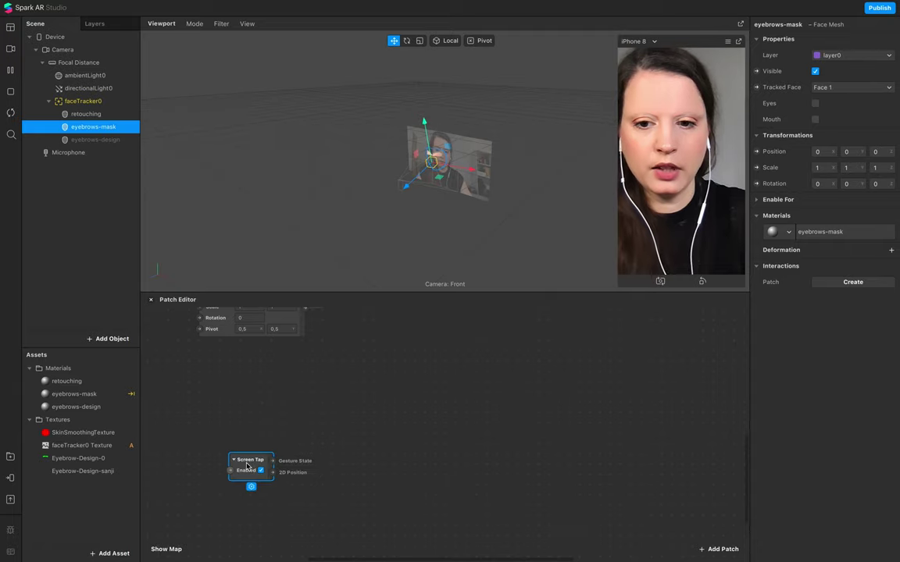
- Add a Counter patch and connect the Screen Tap patch's Gesture State output to the Counter's Increase input
right_click(386, 453)
type("count")
key("Return")
left_click_drag(273, 460, 363, 439)
- Assign a new animation sequence as the alpha texture of the eyebrows-mask material
double_click(78, 407)
left_click(83, 396)
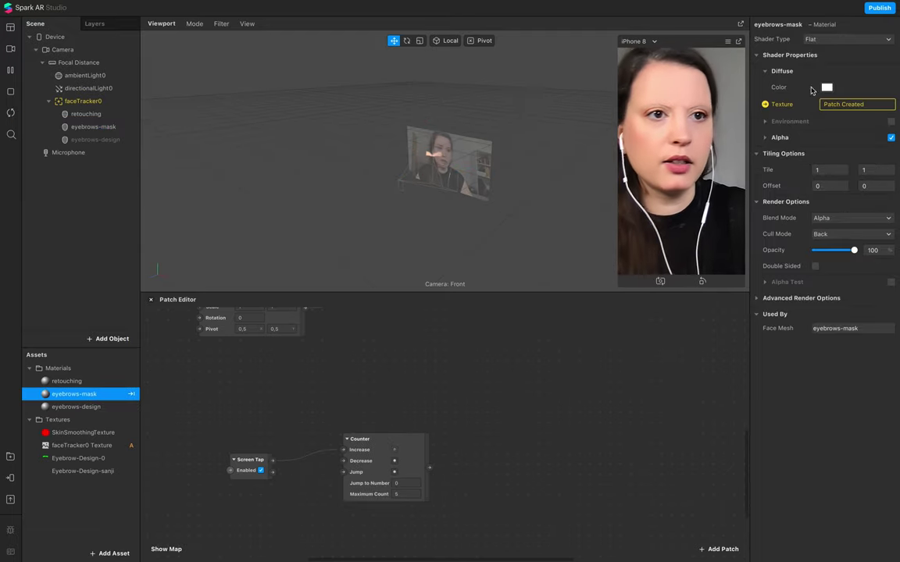
left_click(779, 137)
left_click(836, 170)
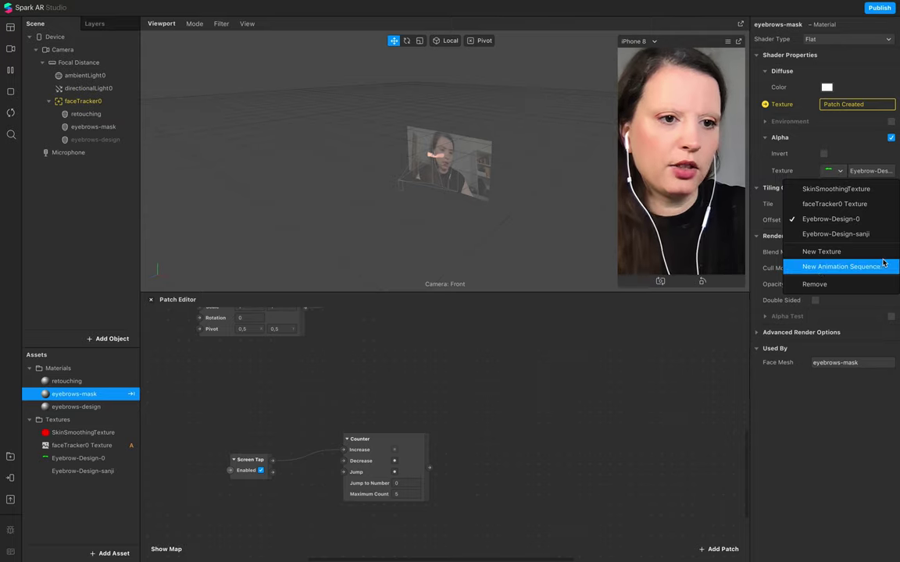
left_click(874, 269)
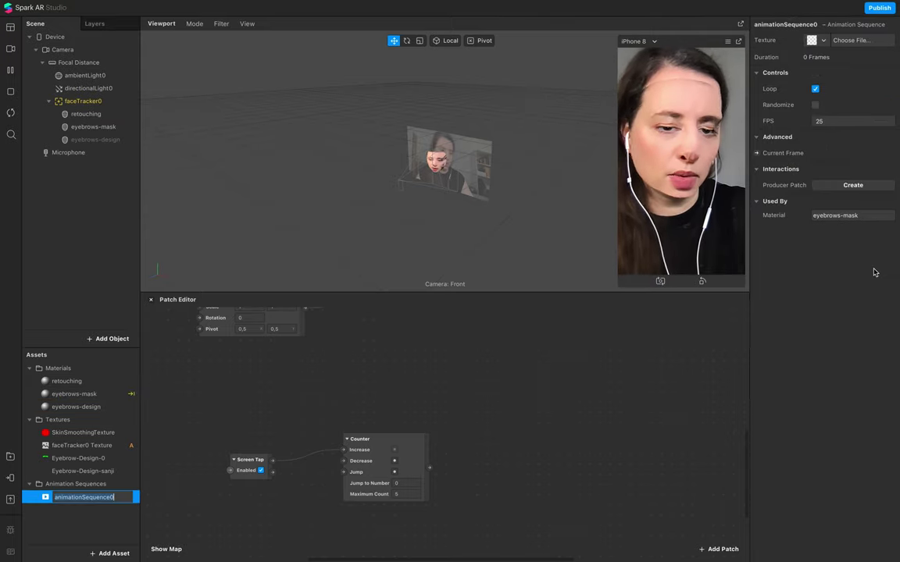
- Rename the new animation sequence as seq_eyebrows-mask
left_click(107, 528)
left_click(112, 497)
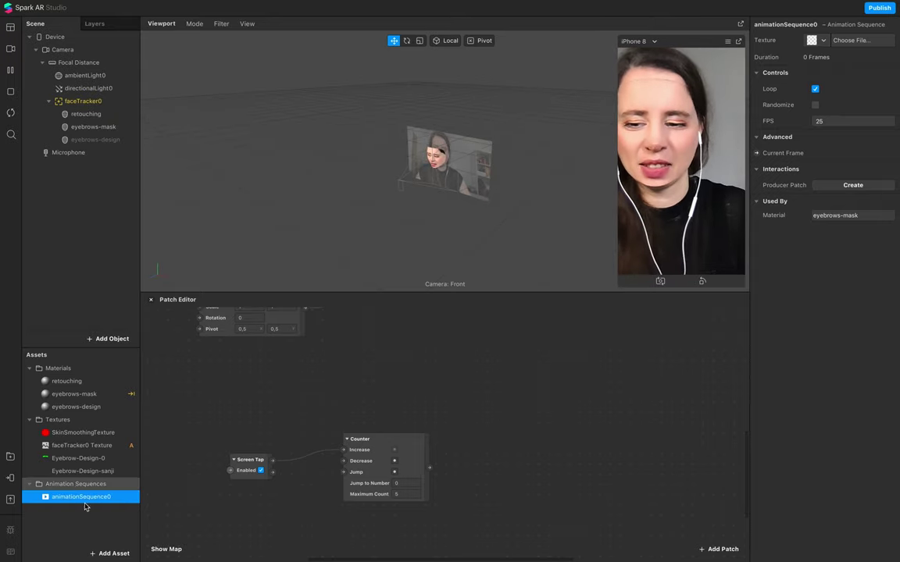
double_click(100, 498)
type("seq_eyebr")
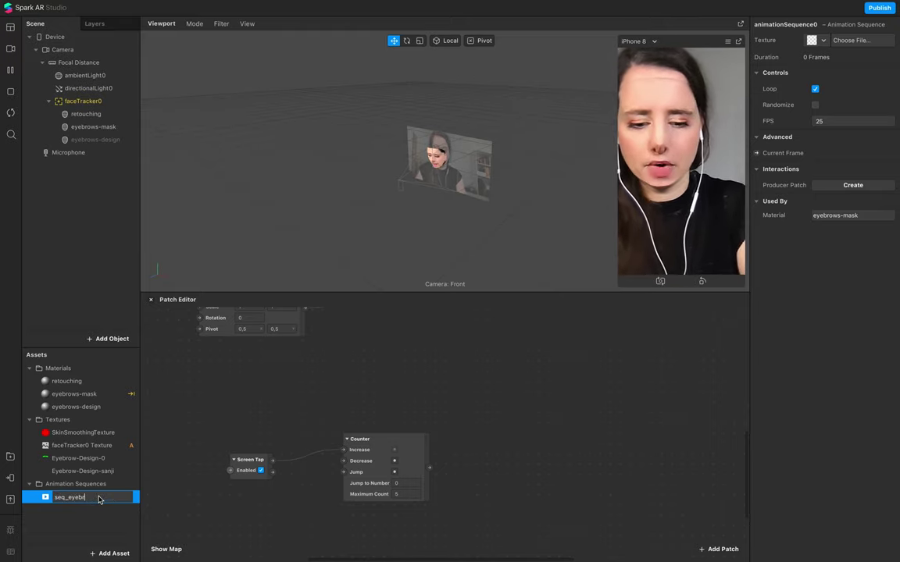
type("ow-mask")
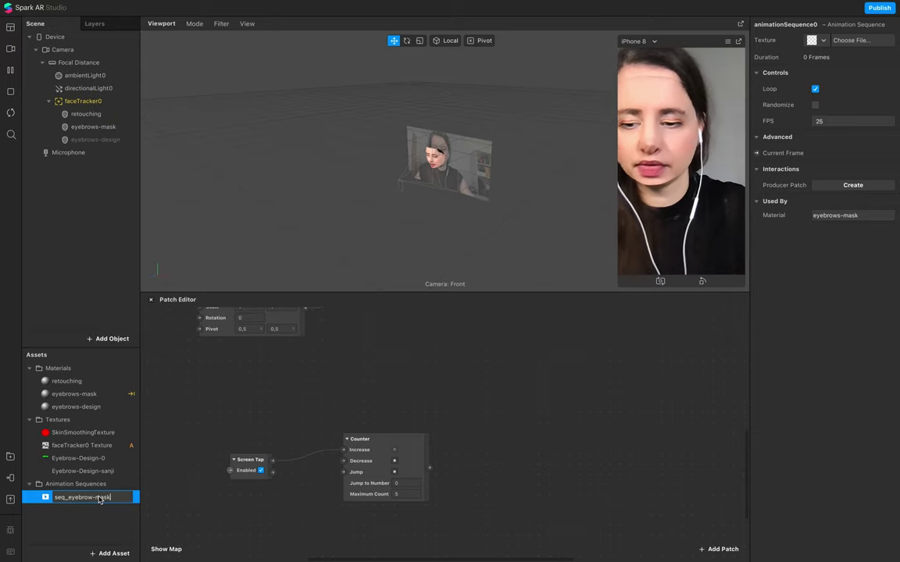
key("Return")
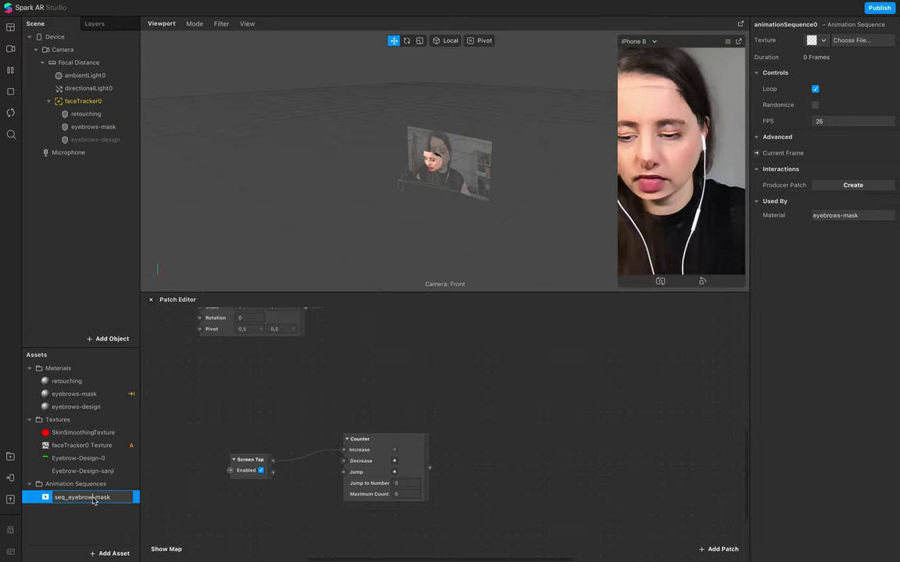
left_click(112, 519)
- Load Eyebrow-Design-0.png through Eyebrow-Design-5.png as the seq_eyebrows-mask sequence's texture and set the Counter's Maximum Count to 6
left_click(117, 499)
left_click(822, 40)
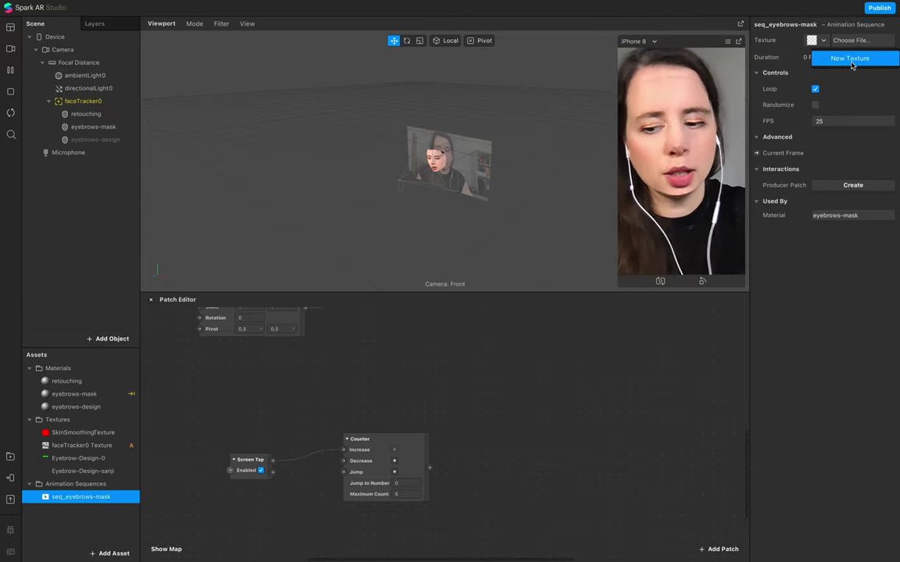
left_click(850, 58)
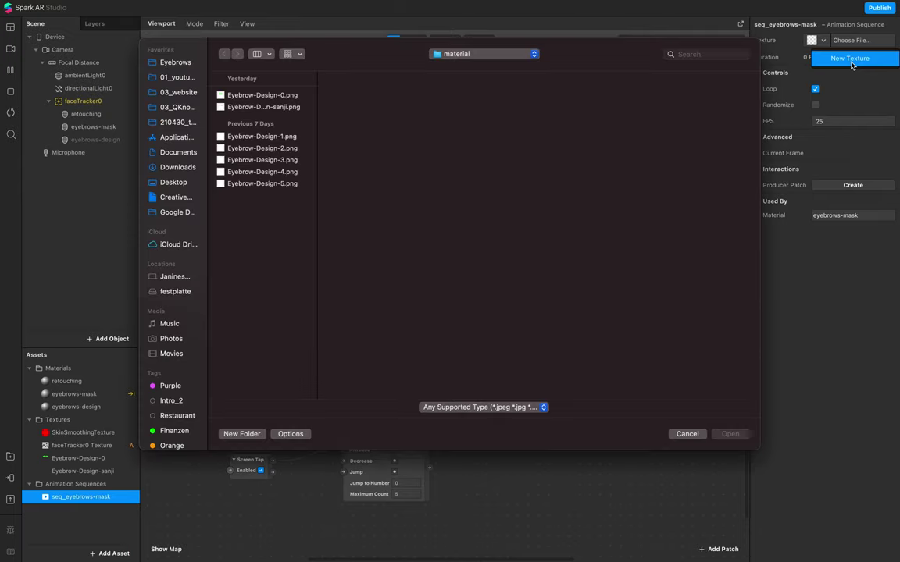
left_click(263, 96)
left_click(266, 137, "super")
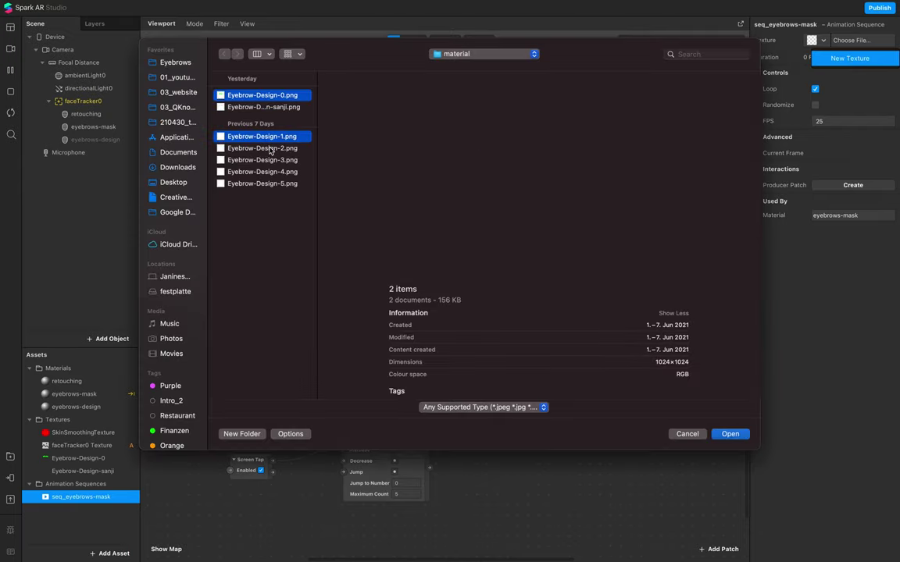
left_click(261, 160, "shift")
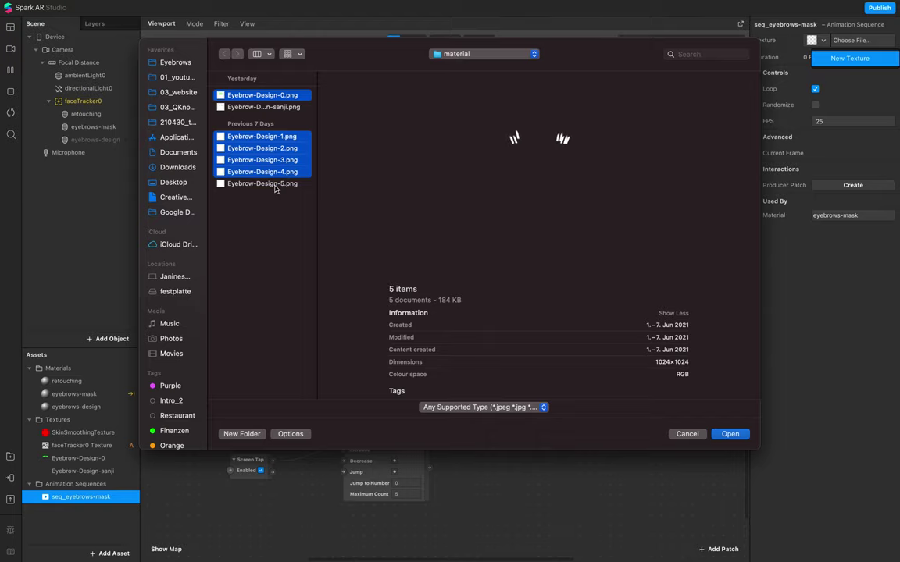
left_click(726, 433)
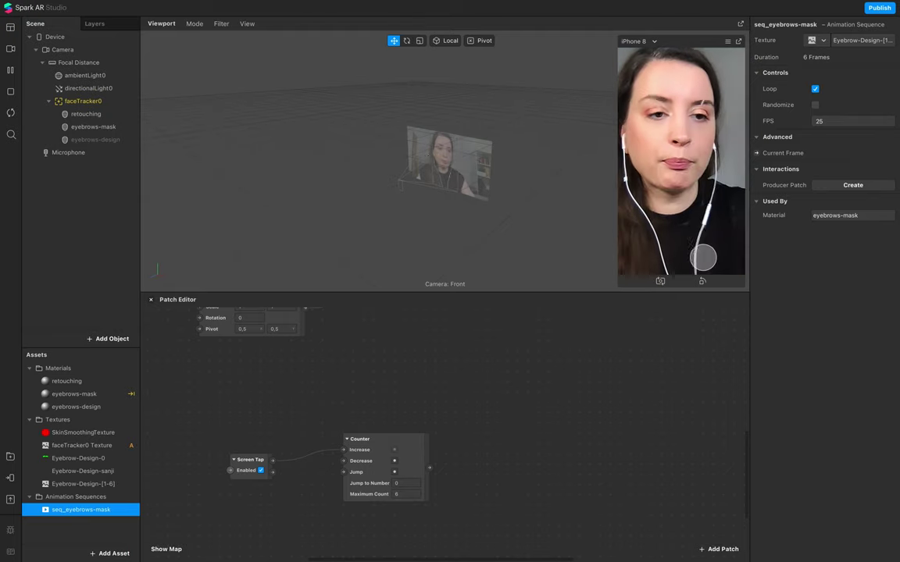
- Connect the Counter's output to a Current Frame patch of seq_eyebrows-mask and check the touch simulation option of the preview
left_click(77, 521)
left_click(78, 509)
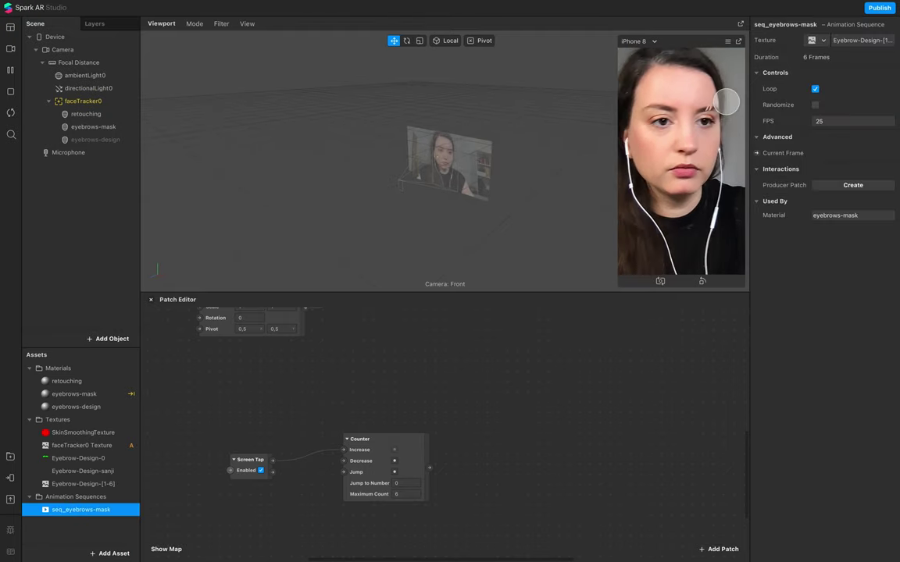
left_click(756, 154)
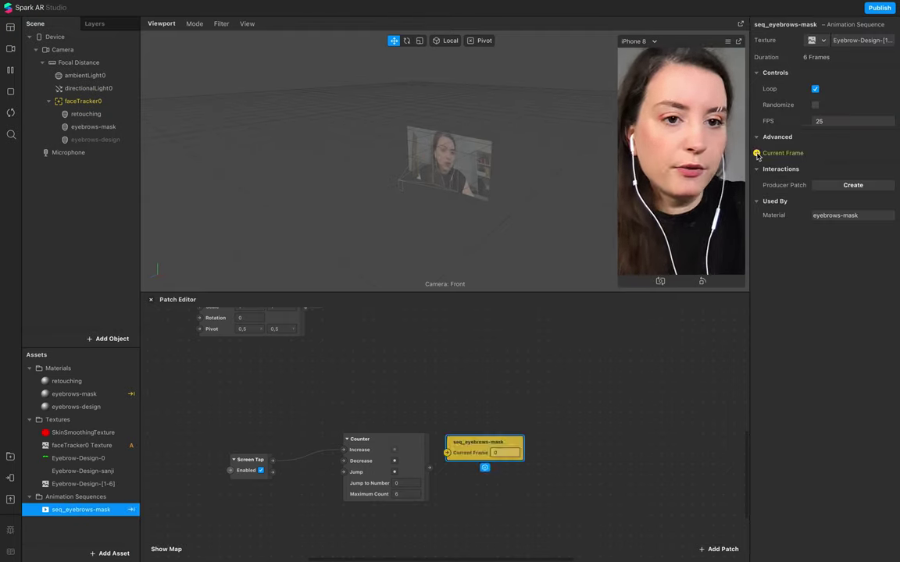
left_click_drag(487, 446, 520, 443)
left_click_drag(429, 467, 495, 466)
left_click(728, 42)
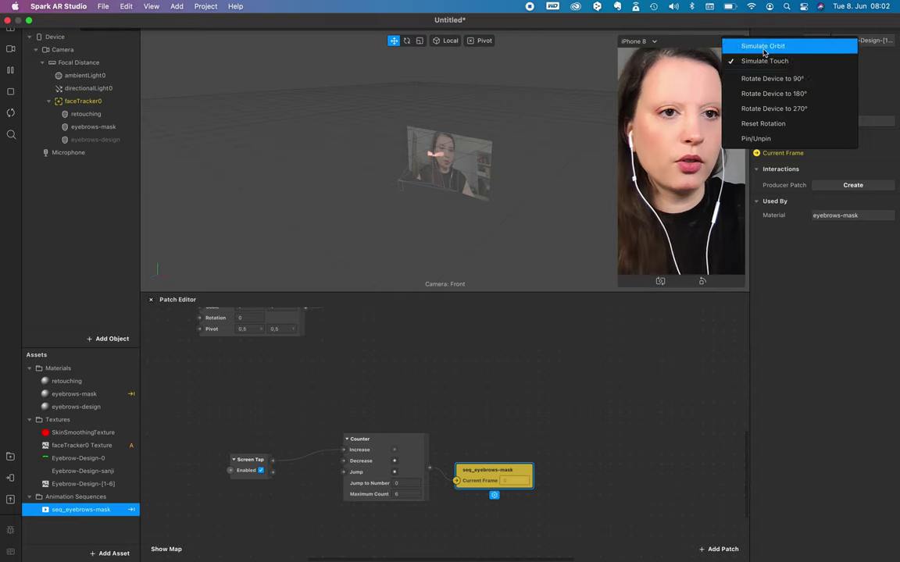
left_click(686, 46)
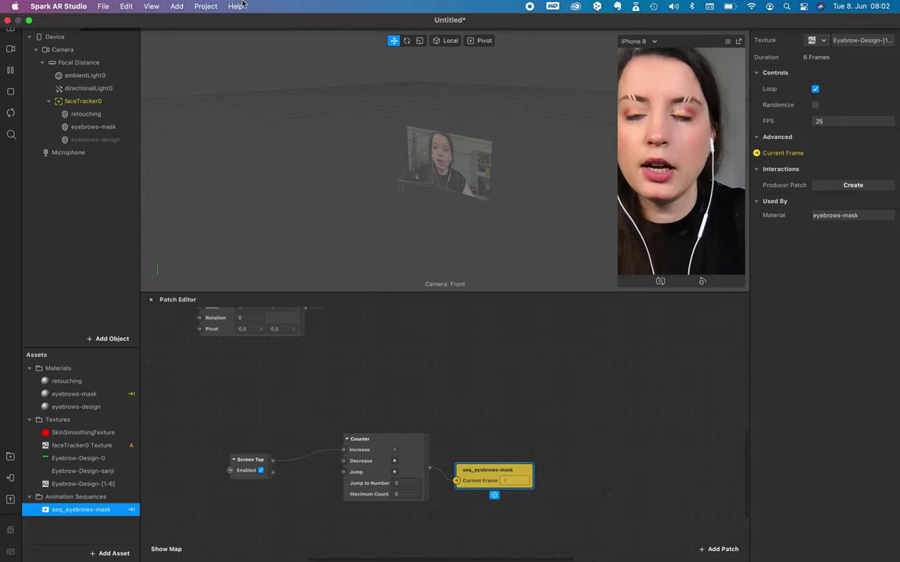
- Set the Face Tracking accuracy to High in the project's capabilities and test a screen tap in the preview
left_click(206, 6)
left_click(210, 22)
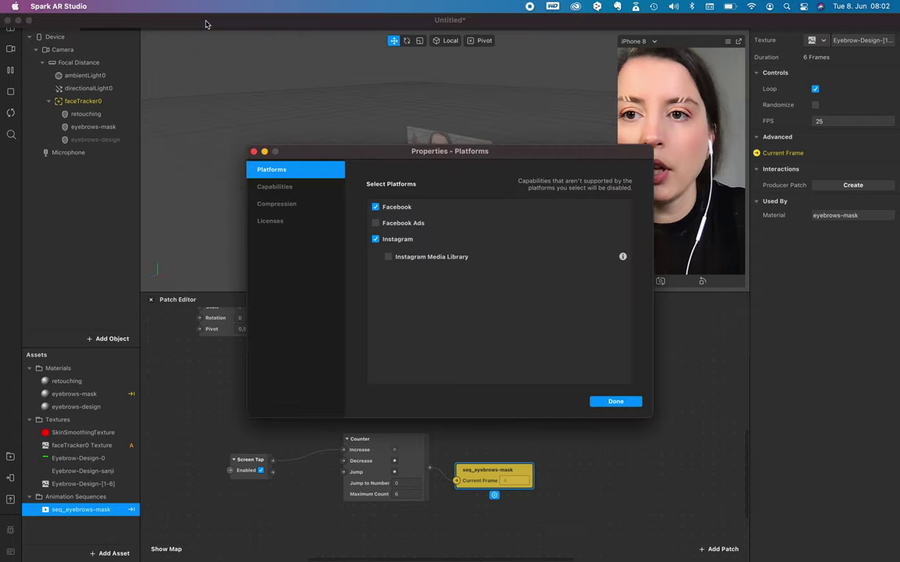
left_click(287, 191)
left_click(374, 224)
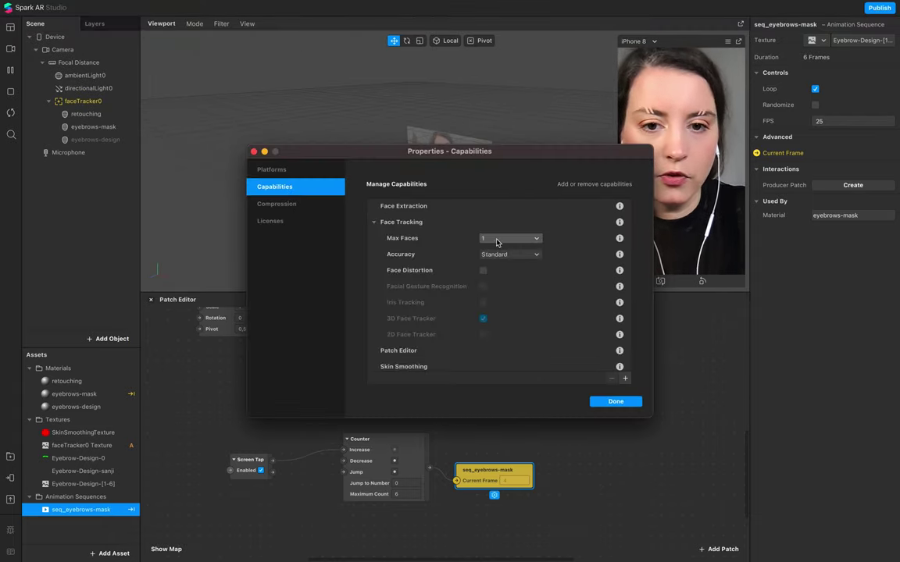
left_click(509, 253)
left_click(506, 266)
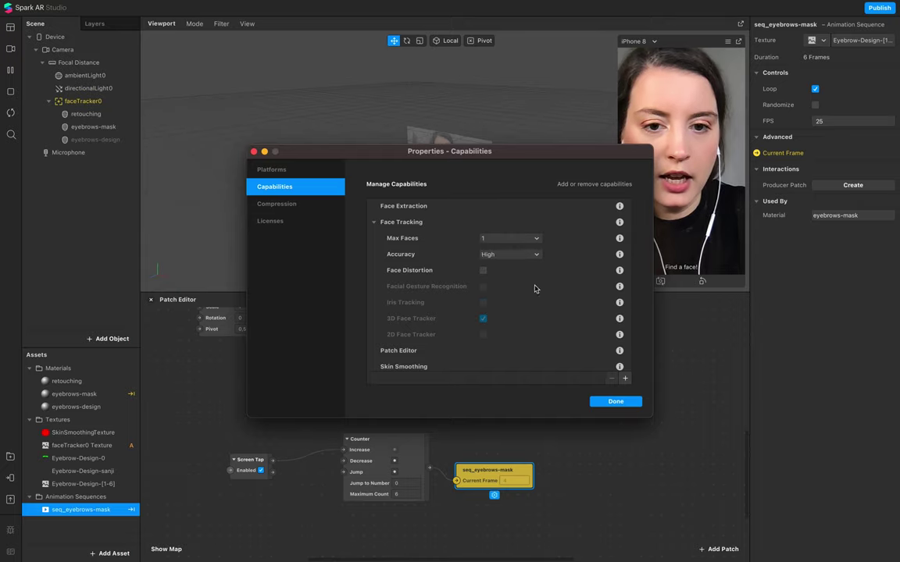
left_click(608, 401)
left_click(690, 179)
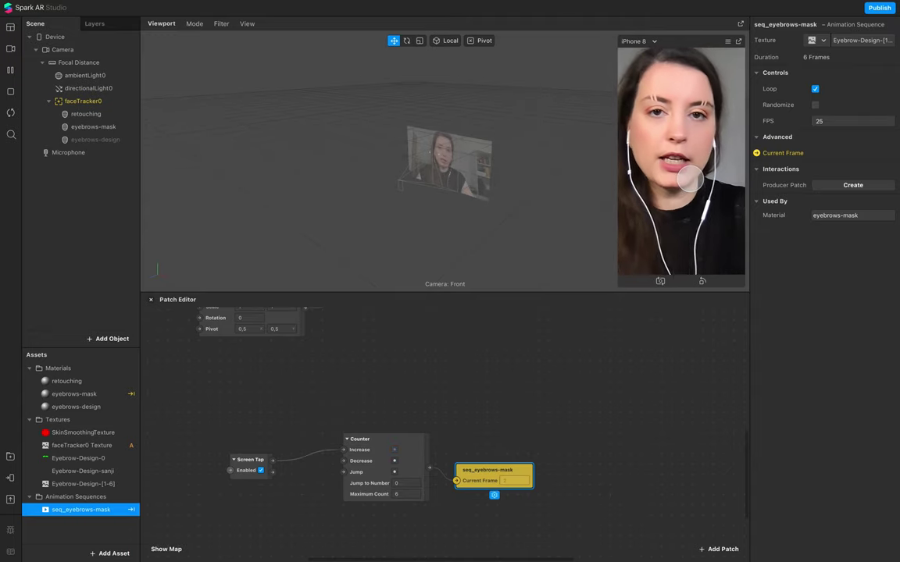
- Move the faceTracker0 Texture patch slightly closer to the Texture Transform patch
scroll(568, 482, "up", 5)
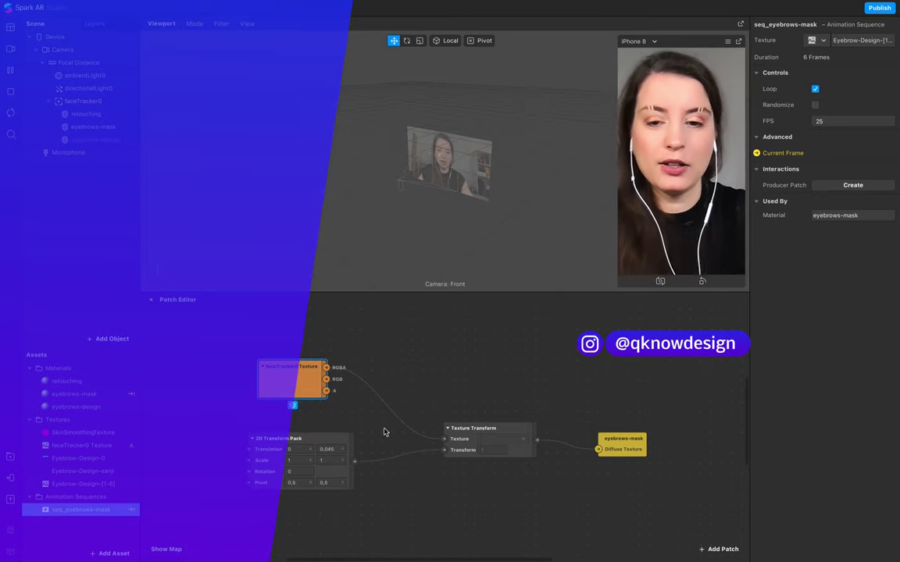
left_click_drag(293, 384, 327, 397)
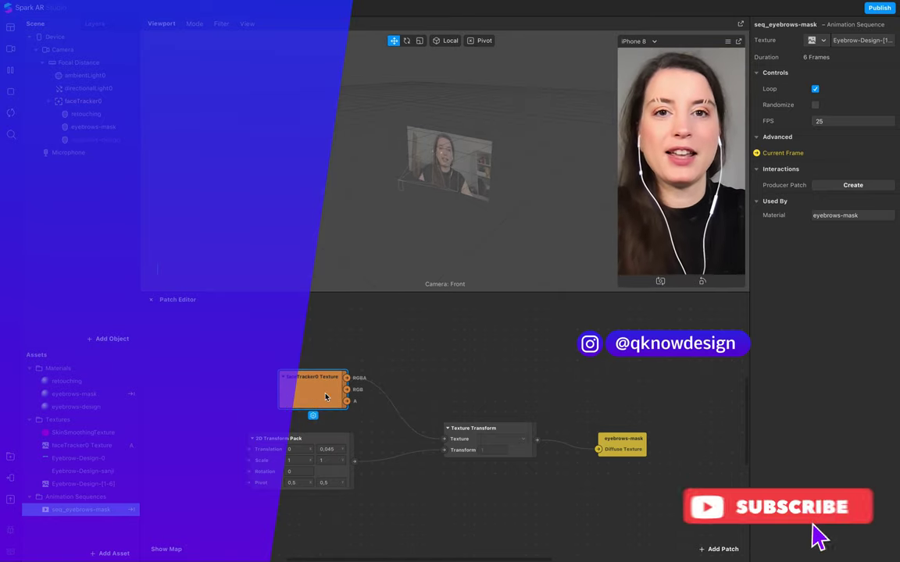